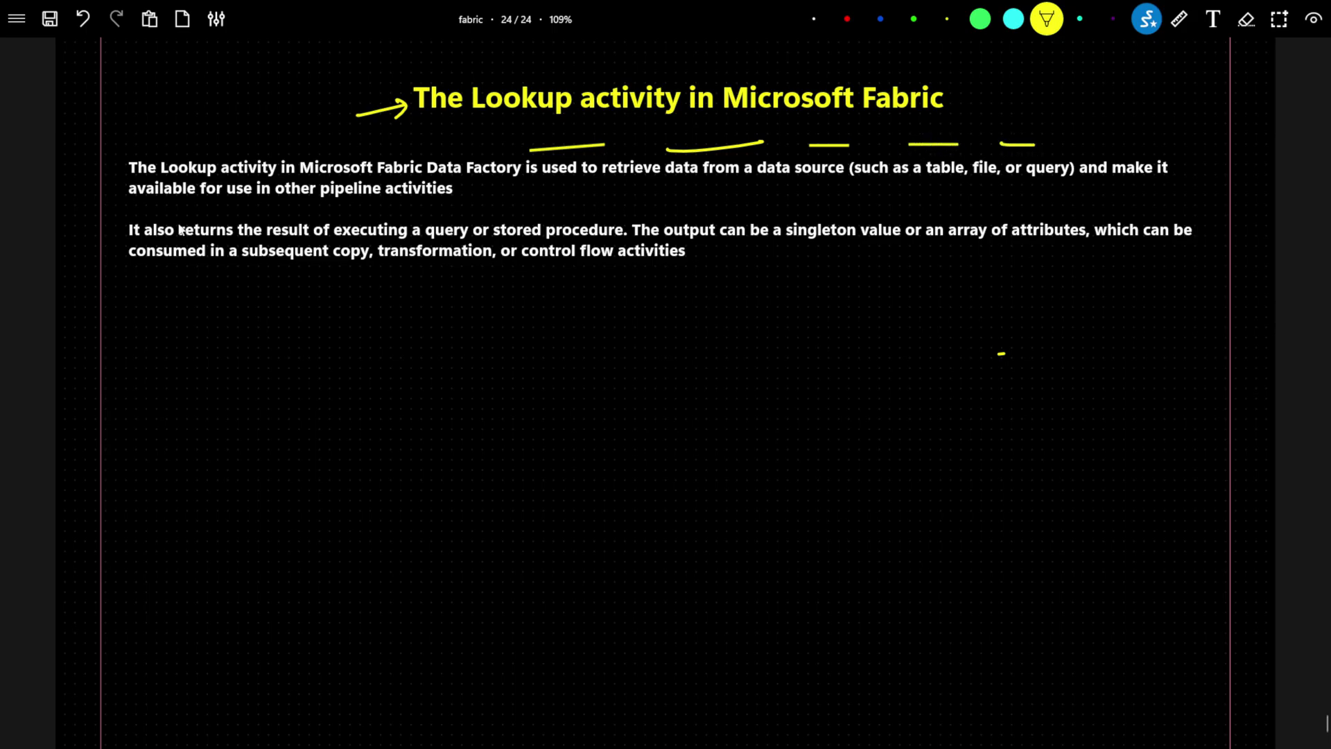
# Step: Underline "in other" in the description and handwrite the flow lookup → Retrieve → Table, File or Query below the text
pyautogui.moveTo(261, 201); pyautogui.dragTo(315, 203)
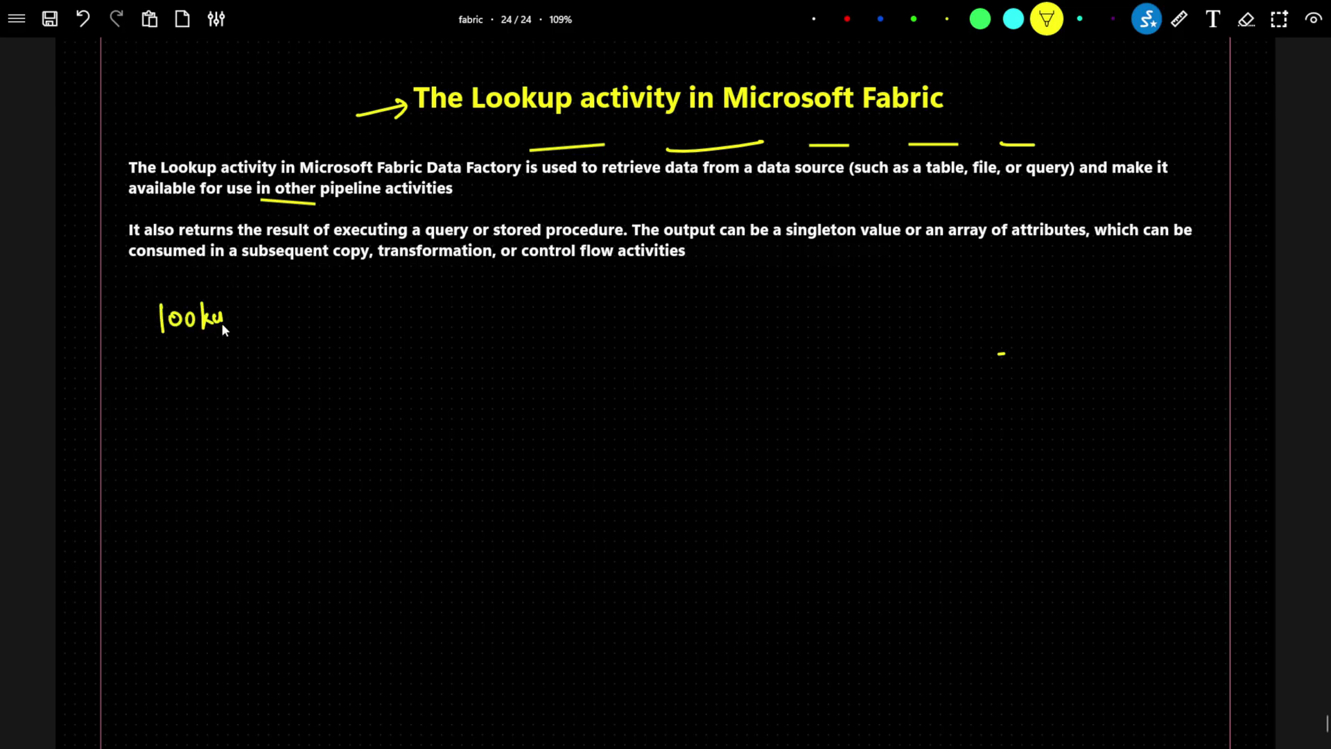
pyautogui.moveTo(200, 345); pyautogui.dragTo(202, 372)
pyautogui.moveTo(195, 368); pyautogui.dragTo(216, 366)
pyautogui.moveTo(242, 411)
pyautogui.mouseDown()
pyautogui.moveTo(281, 410)
pyautogui.moveTo(233, 463)
pyautogui.mouseUp()
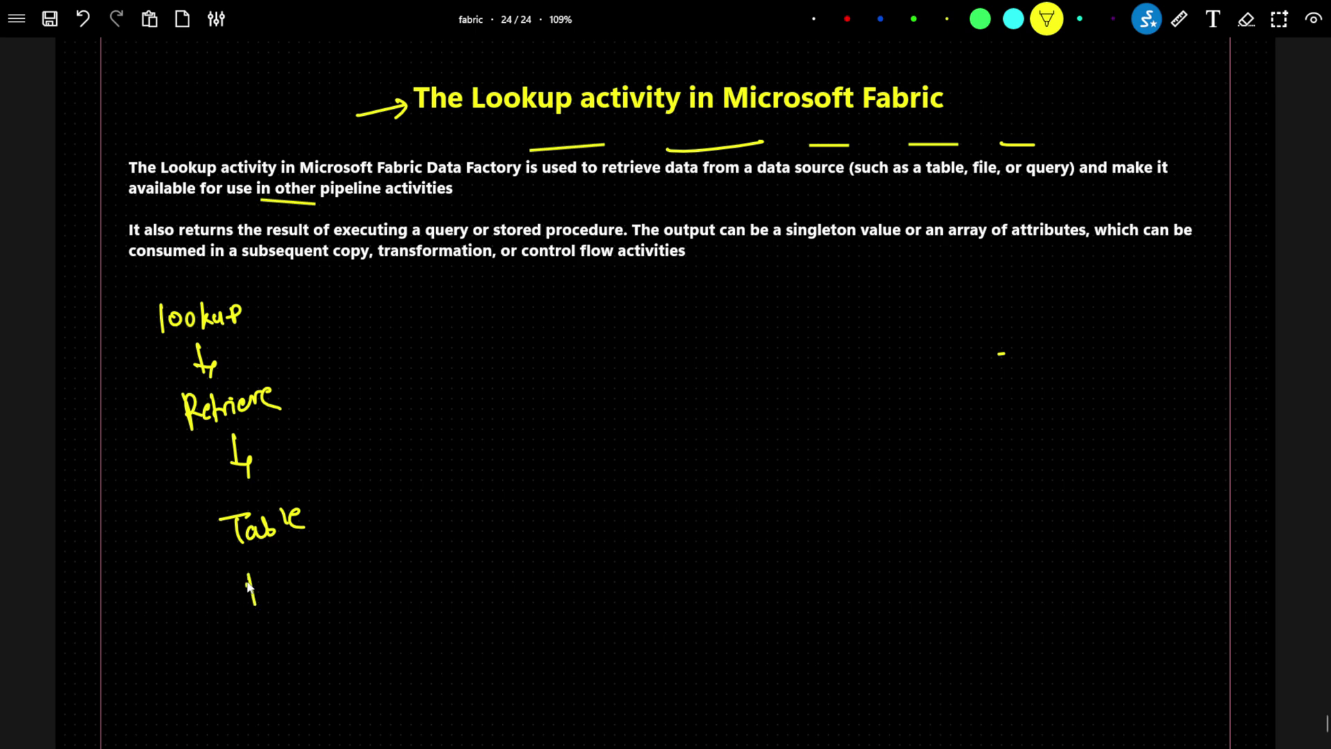
pyautogui.moveTo(267, 636); pyautogui.dragTo(291, 627)
pyautogui.moveTo(300, 687); pyautogui.dragTo(314, 685)
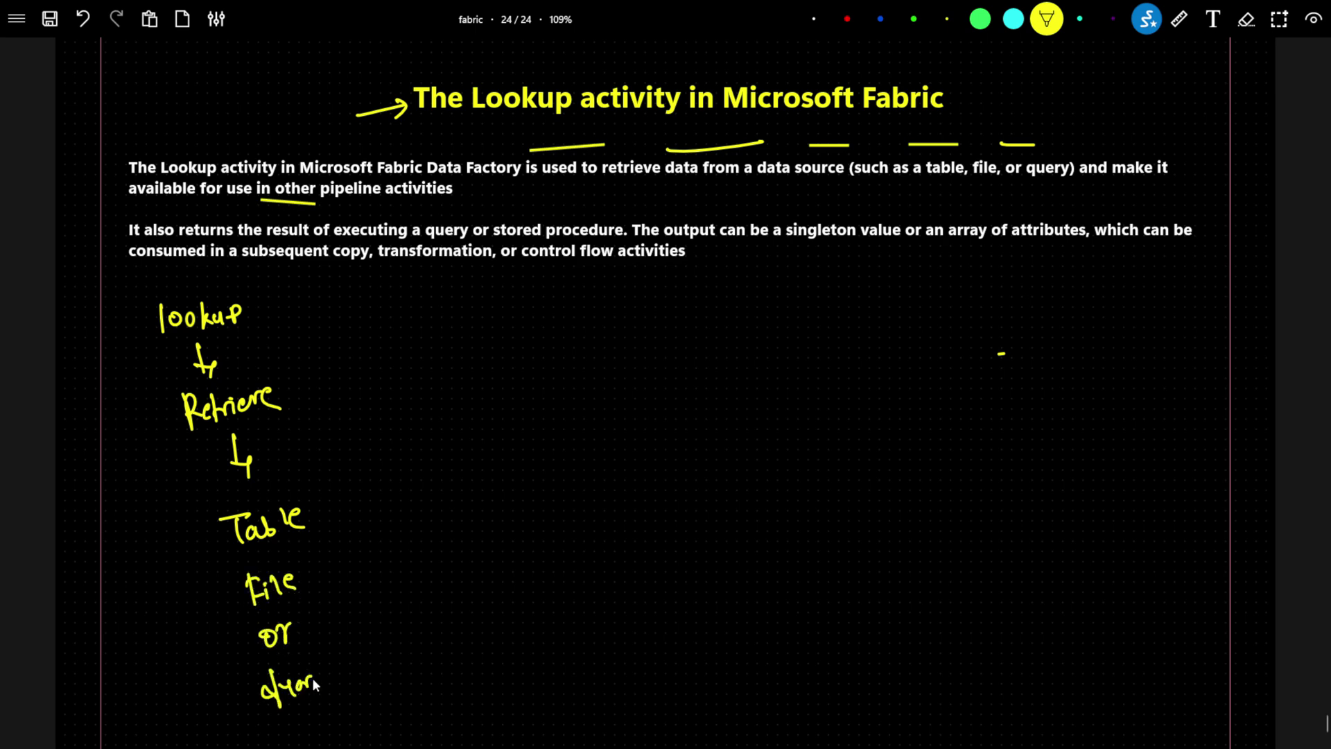
# Step: Draw an arrow leading from the source list and sketch a table box titled employee containing the ids 1, 2, 3 and 4
pyautogui.moveTo(363, 555); pyautogui.dragTo(512, 479)
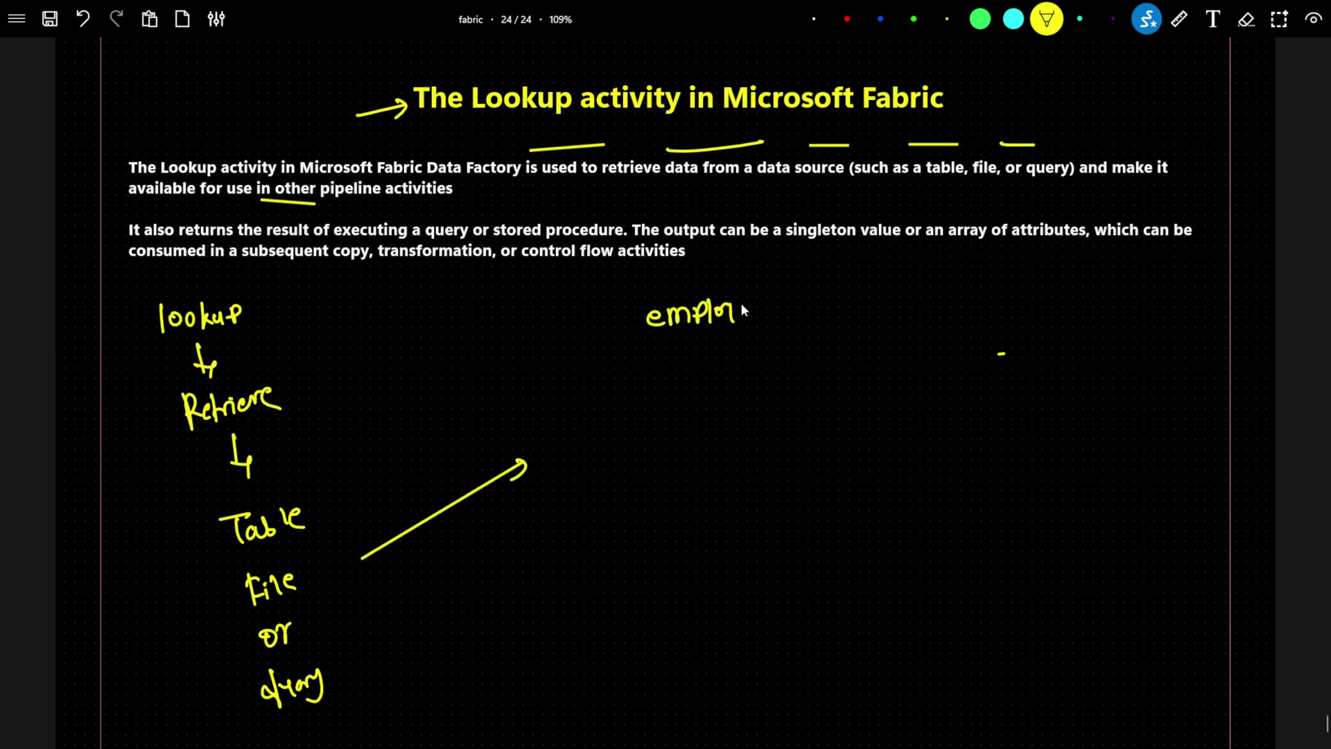
pyautogui.moveTo(754, 310); pyautogui.dragTo(765, 317)
pyautogui.moveTo(623, 400); pyautogui.dragTo(636, 477)
pyautogui.moveTo(624, 360)
pyautogui.mouseDown()
pyautogui.moveTo(822, 355)
pyautogui.moveTo(851, 458)
pyautogui.moveTo(640, 473)
pyautogui.mouseUp()
pyautogui.moveTo(655, 396); pyautogui.dragTo(664, 409)
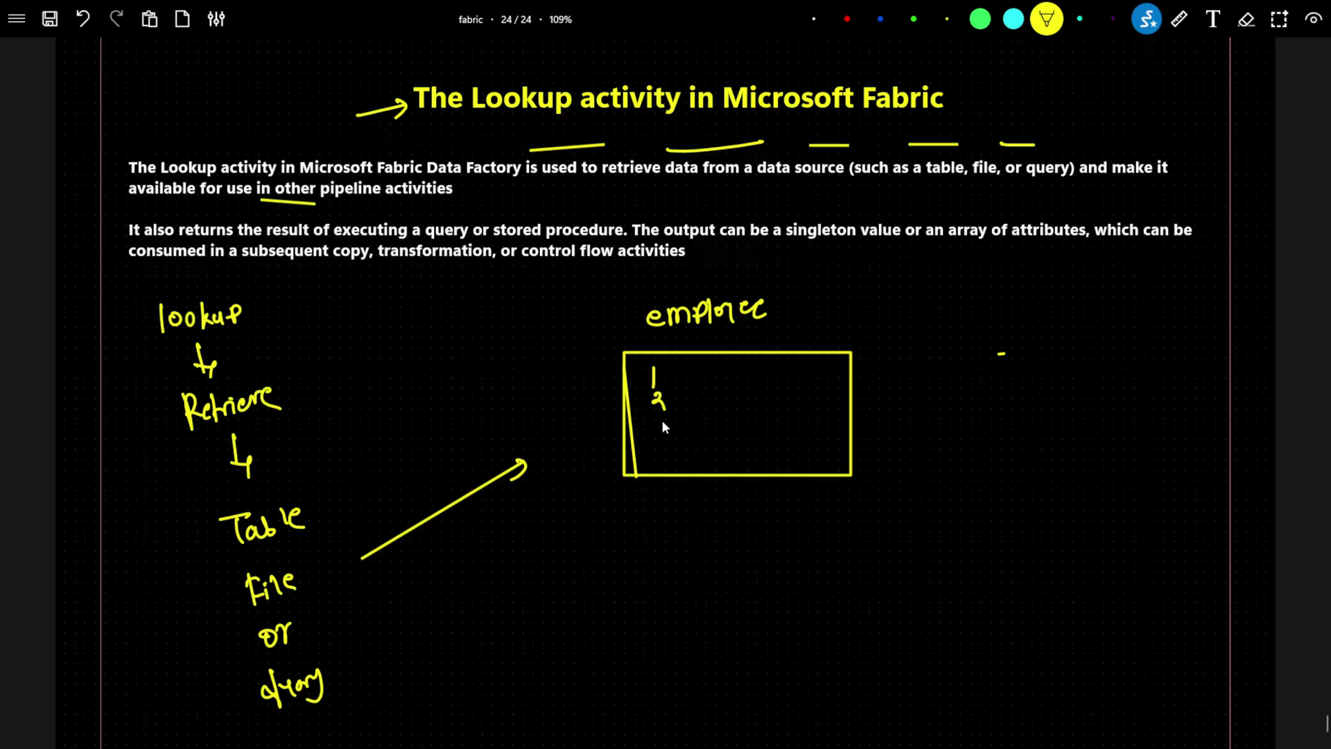
pyautogui.moveTo(659, 455); pyautogui.dragTo(671, 463)
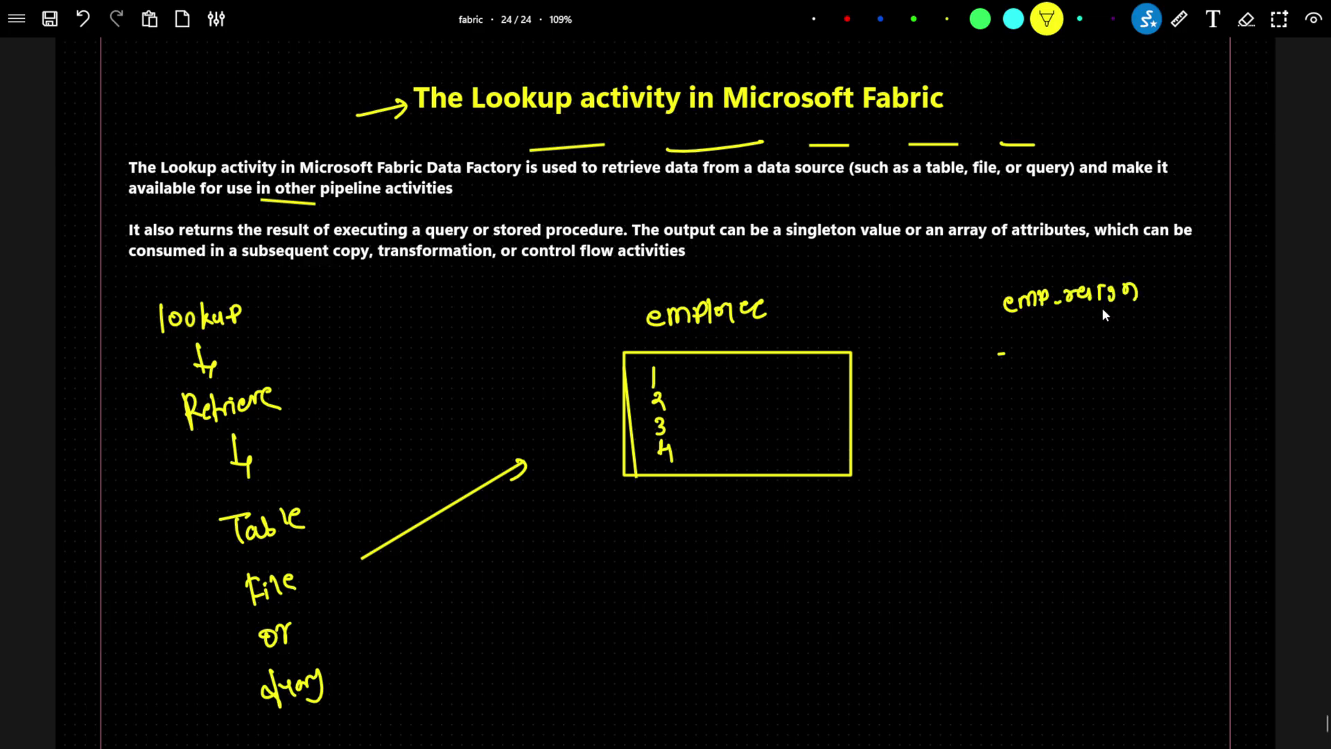
# Step: Sketch a table box titled emp_resign containing 2 and 4, and draw an arrow to it from the employee box
pyautogui.moveTo(998, 354); pyautogui.dragTo(1008, 425)
pyautogui.moveTo(998, 353); pyautogui.dragTo(1148, 338)
pyautogui.moveTo(1149, 418); pyautogui.dragTo(1007, 421)
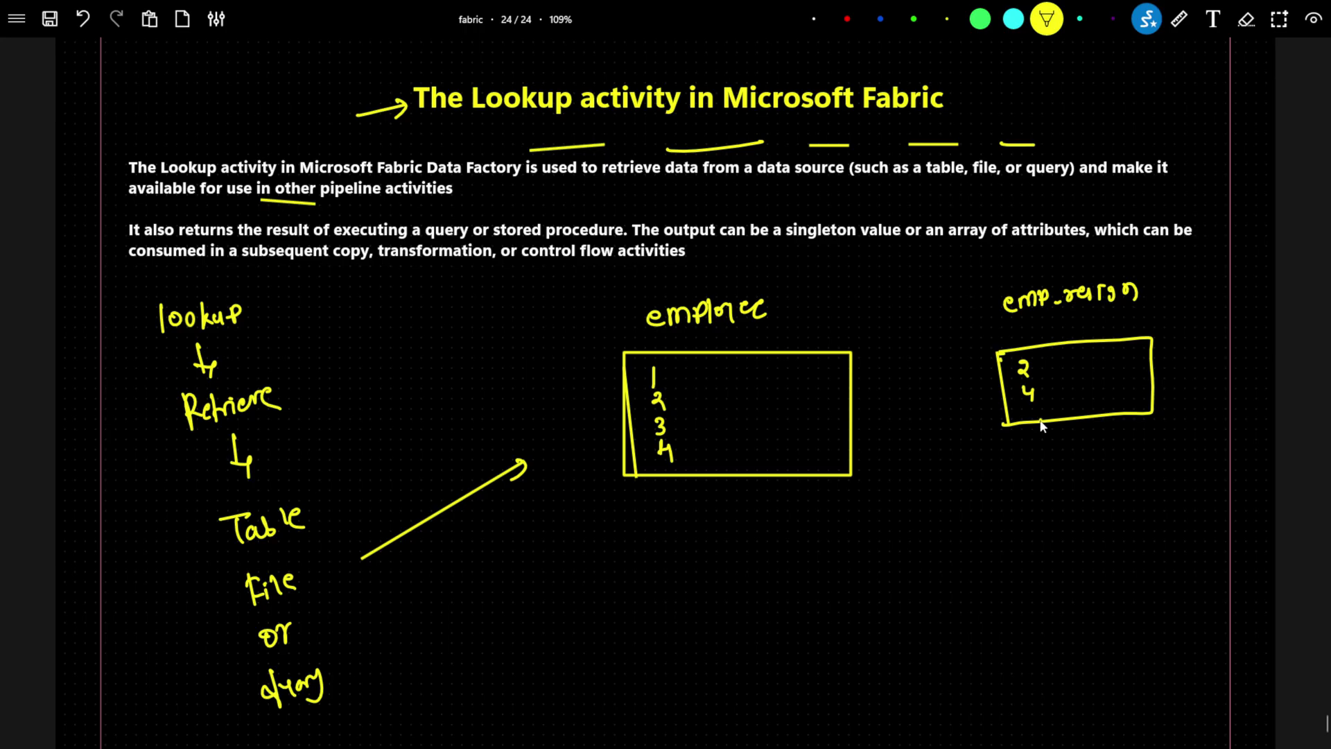
pyautogui.moveTo(1051, 486); pyautogui.dragTo(1052, 496)
pyautogui.moveTo(1033, 439)
pyautogui.mouseDown()
pyautogui.moveTo(1040, 421)
pyautogui.moveTo(1055, 434)
pyautogui.mouseUp()
pyautogui.moveTo(1050, 497)
pyautogui.mouseDown()
pyautogui.moveTo(1055, 511)
pyautogui.moveTo(969, 542)
pyautogui.moveTo(832, 570)
pyautogui.mouseUp()
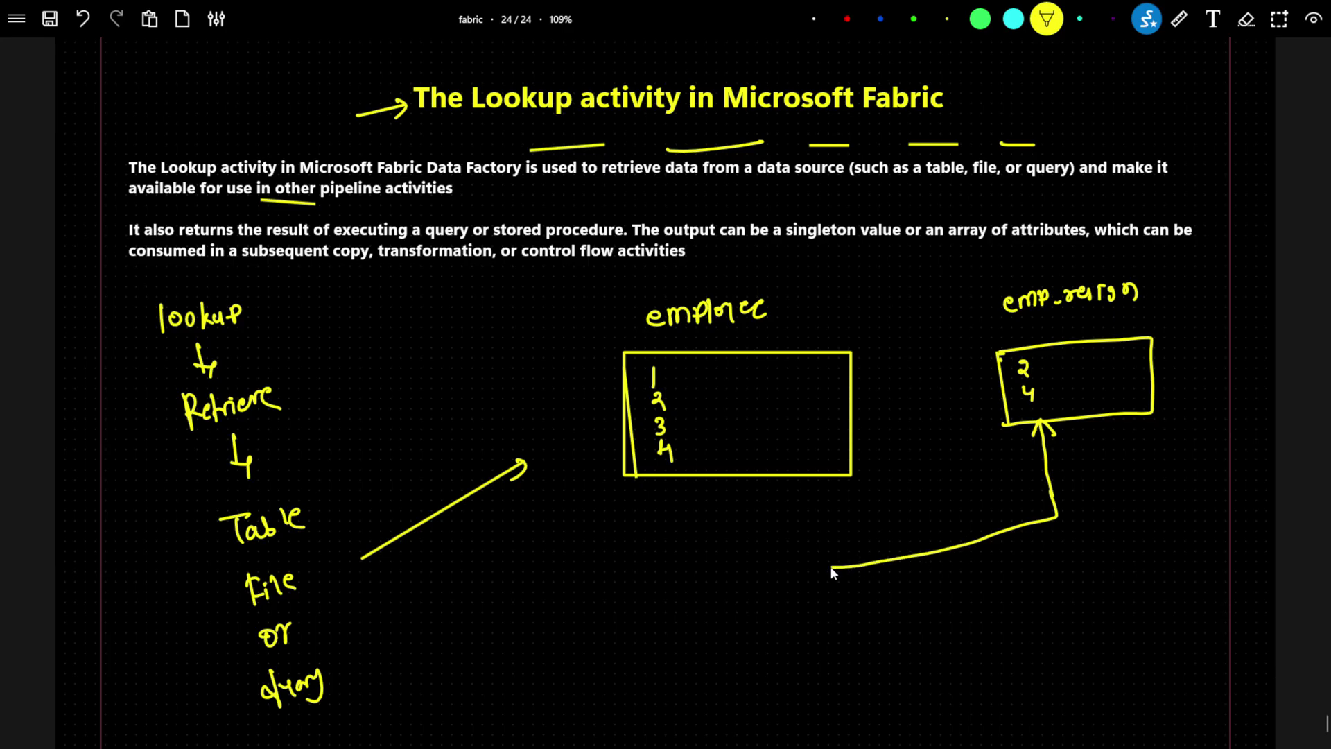
pyautogui.moveTo(811, 477); pyautogui.dragTo(834, 559)
# Step: Handwrite id under the emp_resign box, followed by the flow lookup → sel → id → (2,4)
pyautogui.moveTo(1090, 454); pyautogui.dragTo(1092, 464)
pyautogui.click(1090, 448)
pyautogui.moveTo(1105, 443); pyautogui.dragTo(1108, 462)
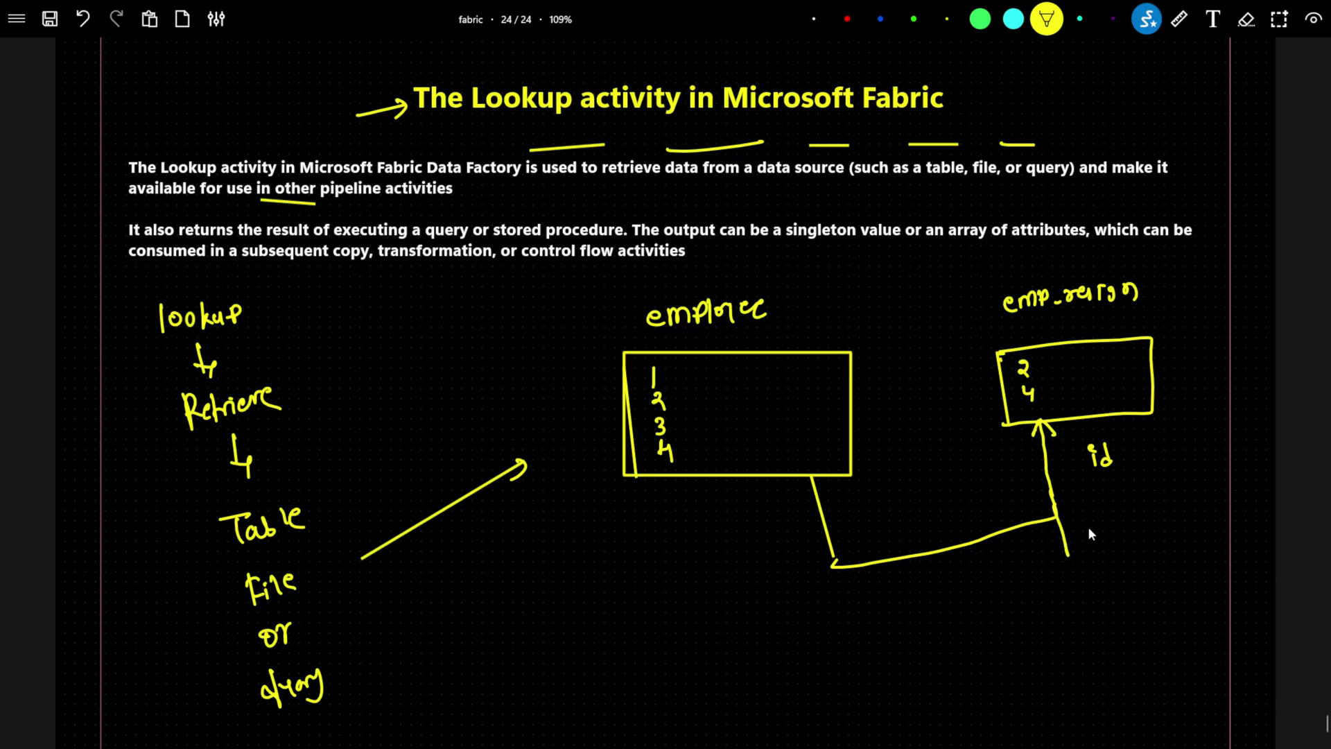
pyautogui.moveTo(1093, 540); pyautogui.dragTo(1118, 535)
pyautogui.moveTo(1094, 601); pyautogui.dragTo(1081, 618)
pyautogui.moveTo(1099, 609)
pyautogui.mouseDown()
pyautogui.moveTo(1123, 616)
pyautogui.moveTo(1104, 687)
pyautogui.mouseUp()
pyautogui.moveTo(1096, 665); pyautogui.dragTo(1149, 651)
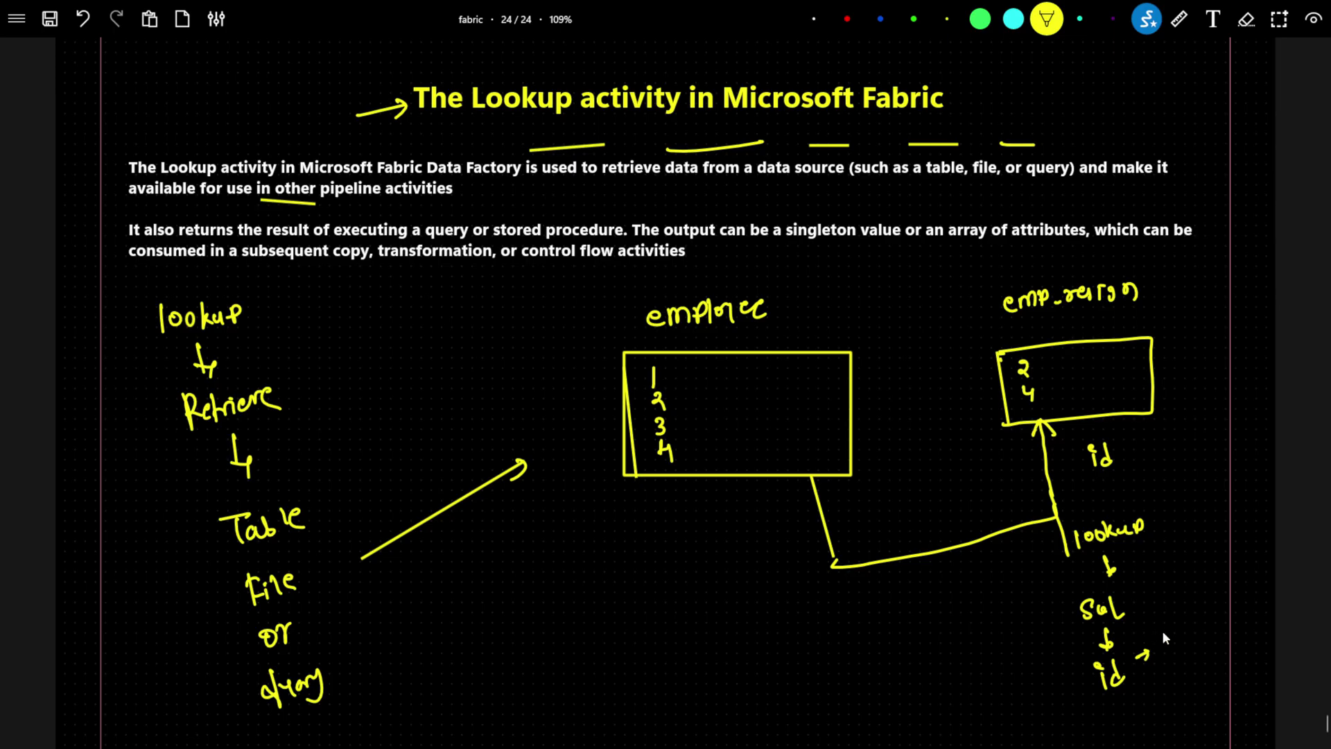
pyautogui.moveTo(1217, 594); pyautogui.dragTo(1192, 639)
pyautogui.moveTo(1201, 616)
pyautogui.mouseDown()
pyautogui.moveTo(1212, 632)
pyautogui.moveTo(1227, 548)
pyautogui.moveTo(1220, 593)
pyautogui.moveTo(1212, 580)
pyautogui.moveTo(1222, 593)
pyautogui.mouseUp()
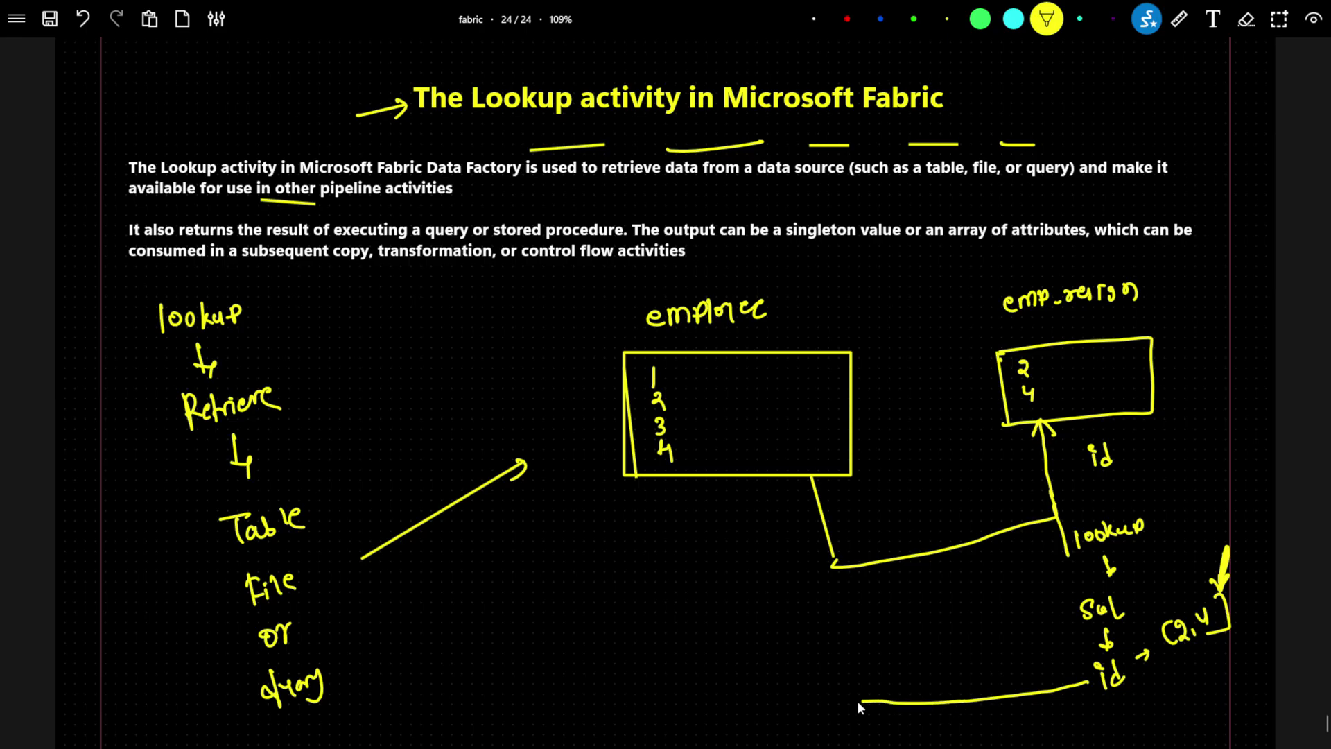
# Step: Draw a connecting line between the id at the end of the lookup flow and the underside of the employee box
pyautogui.moveTo(859, 705); pyautogui.dragTo(805, 705)
pyautogui.moveTo(749, 480); pyautogui.dragTo(786, 641)
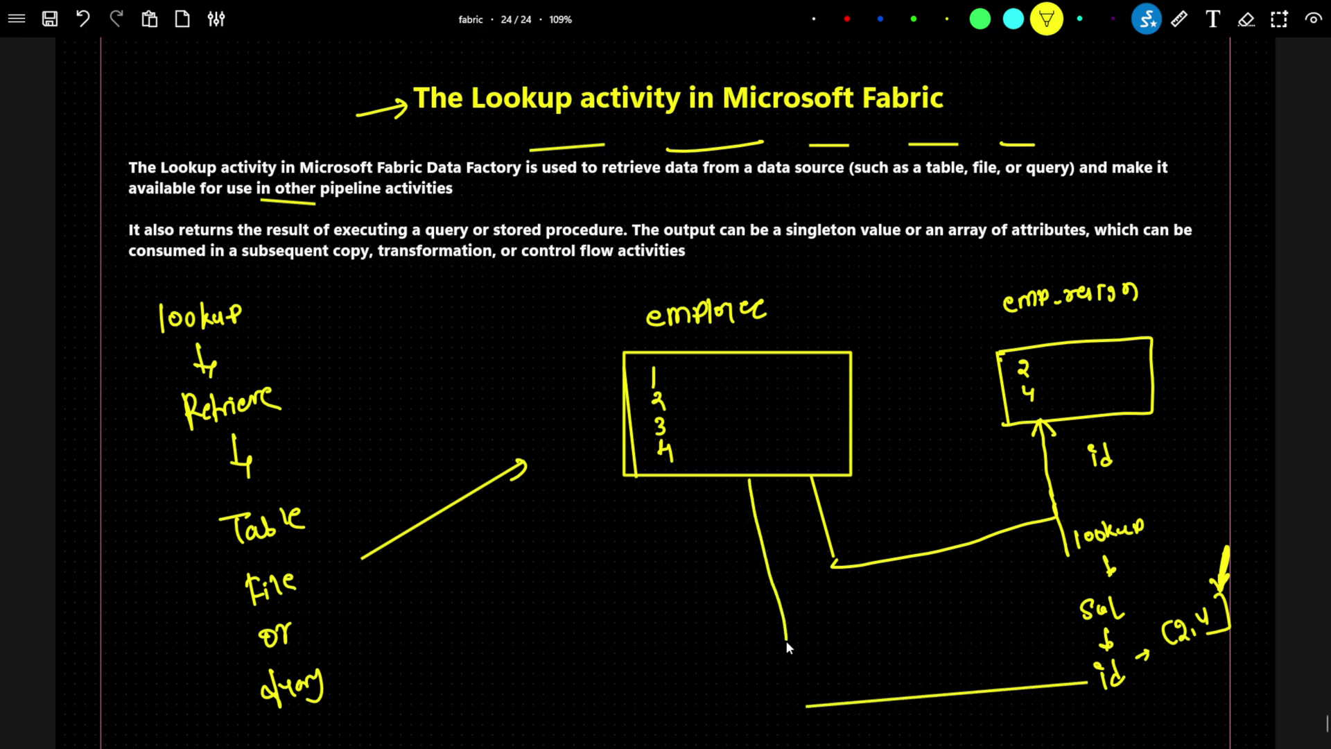
pyautogui.moveTo(796, 691); pyautogui.dragTo(810, 689)
# Step: Write and underline lookup below the diagram, sketch lookup's [2,4] output leading to Delete in the employee box, and mark the source list with strokes
pyautogui.moveTo(507, 645)
pyautogui.mouseDown()
pyautogui.moveTo(534, 655)
pyautogui.moveTo(563, 643)
pyautogui.mouseUp()
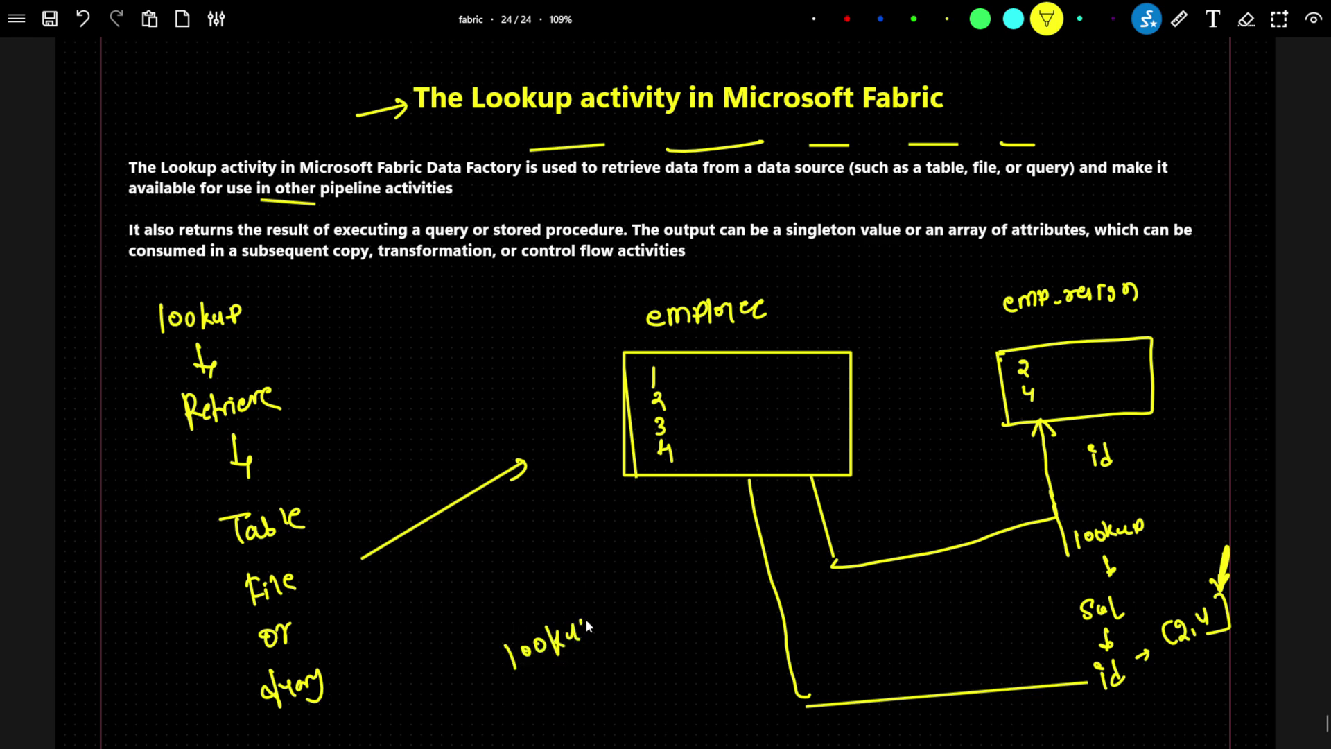
pyautogui.moveTo(520, 690); pyautogui.dragTo(628, 632)
pyautogui.moveTo(1147, 402); pyautogui.dragTo(1203, 382)
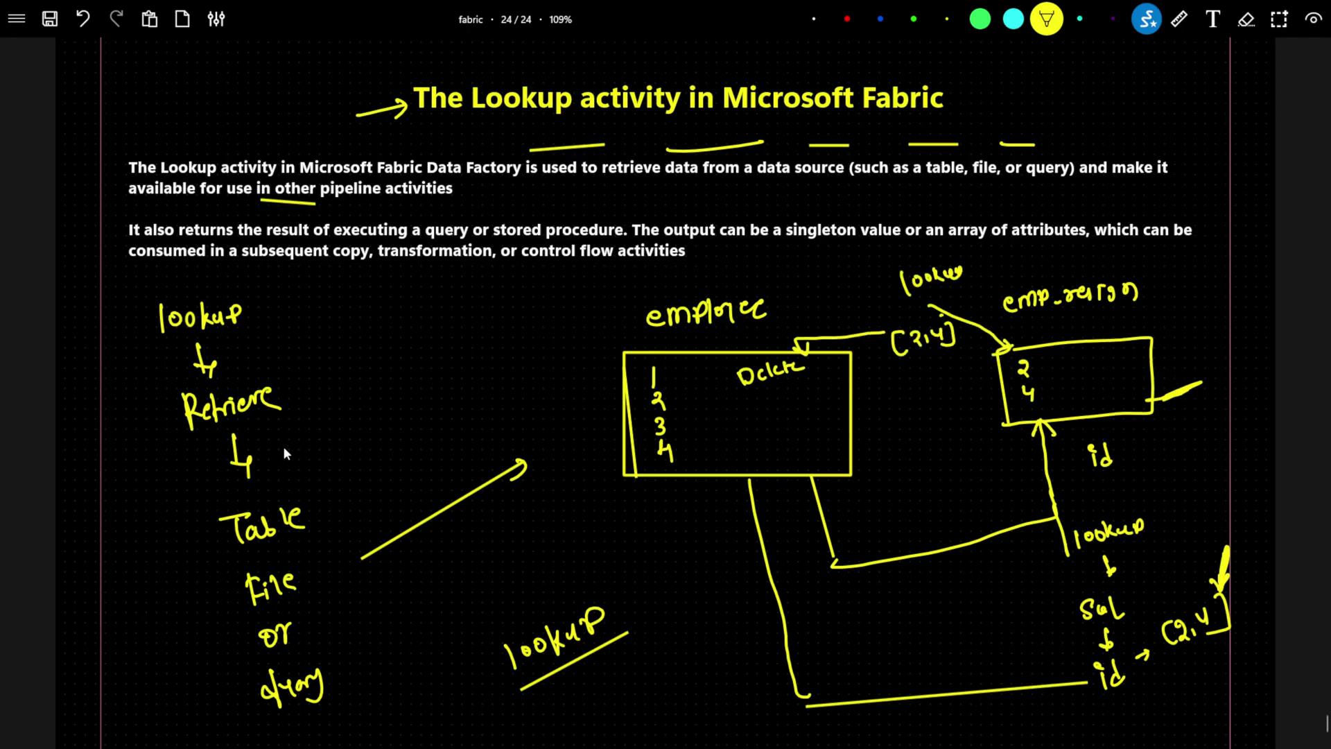
pyautogui.moveTo(296, 484); pyautogui.dragTo(372, 439)
pyautogui.moveTo(342, 514); pyautogui.dragTo(389, 467)
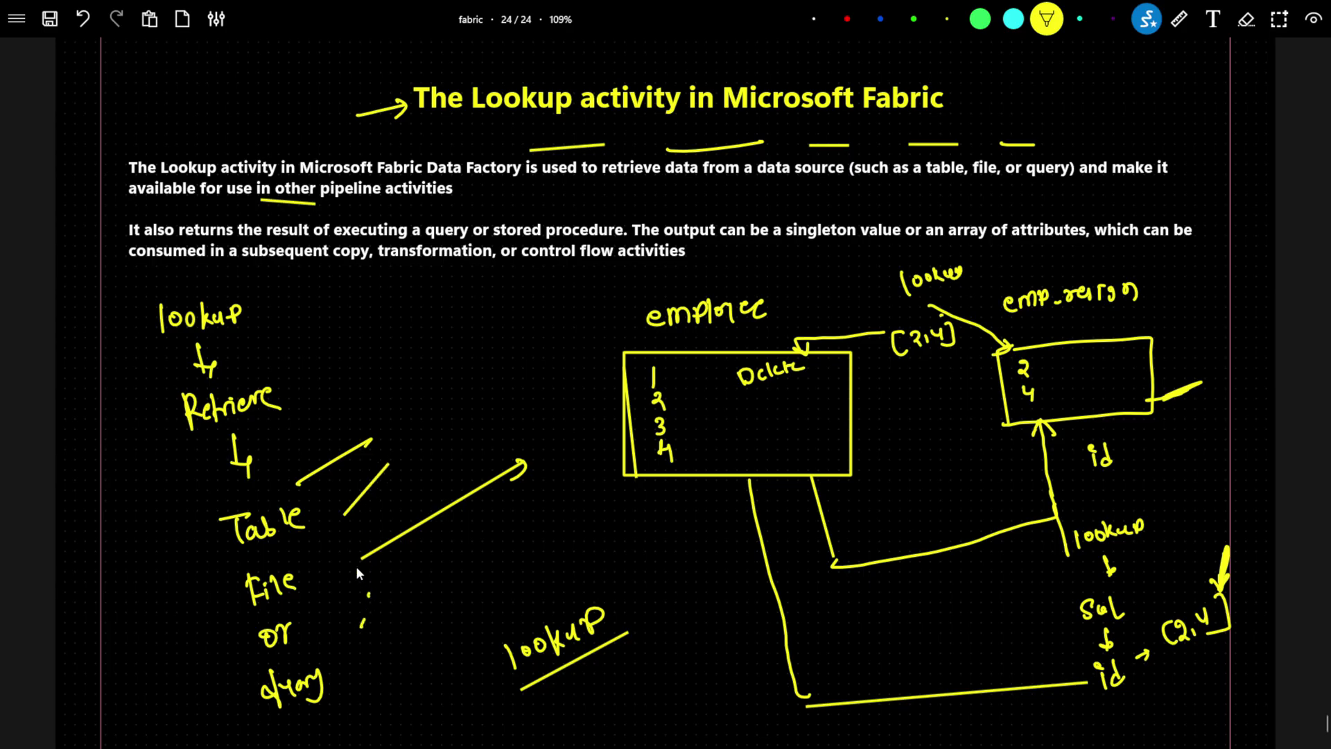
# Step: Switch to Microsoft Fabric and create a data pipeline named pipeline6 in the datafactory workspace
pyautogui.hotkey('alt', 'Tab')
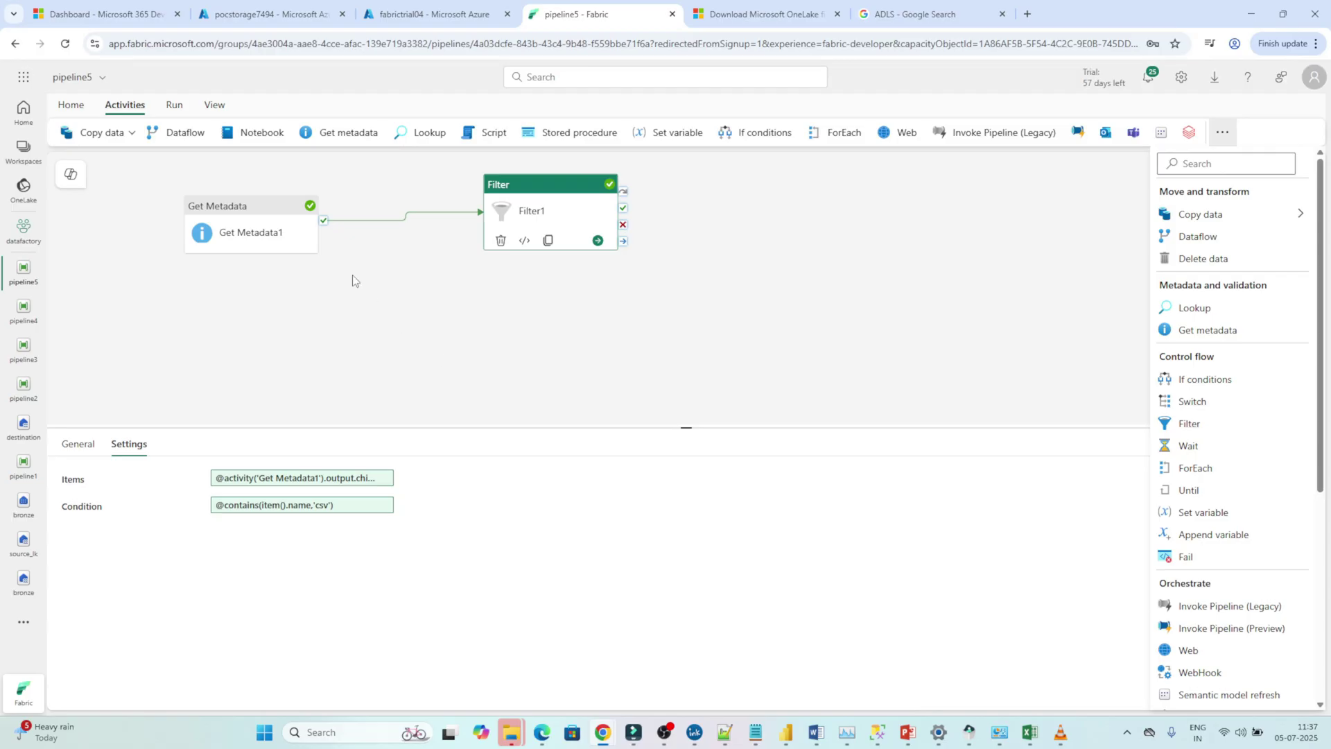
pyautogui.click(28, 150)
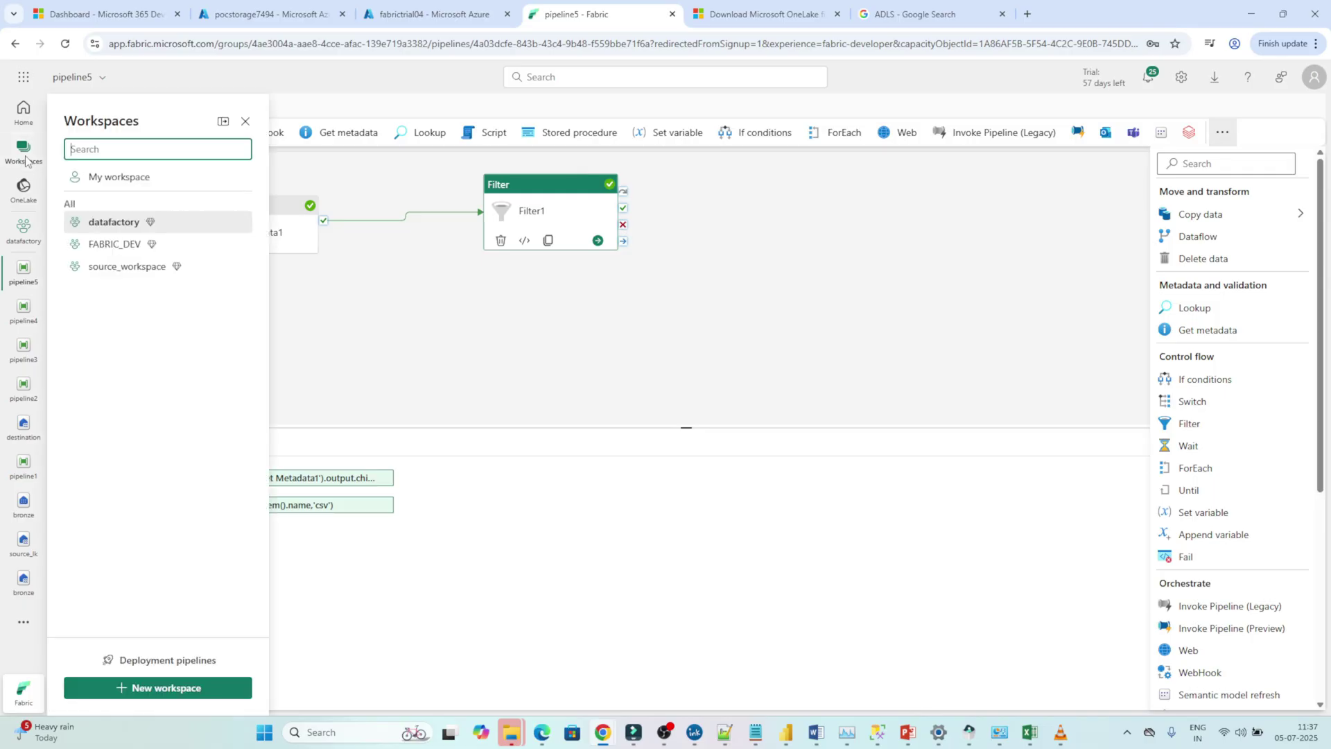
pyautogui.click(114, 222)
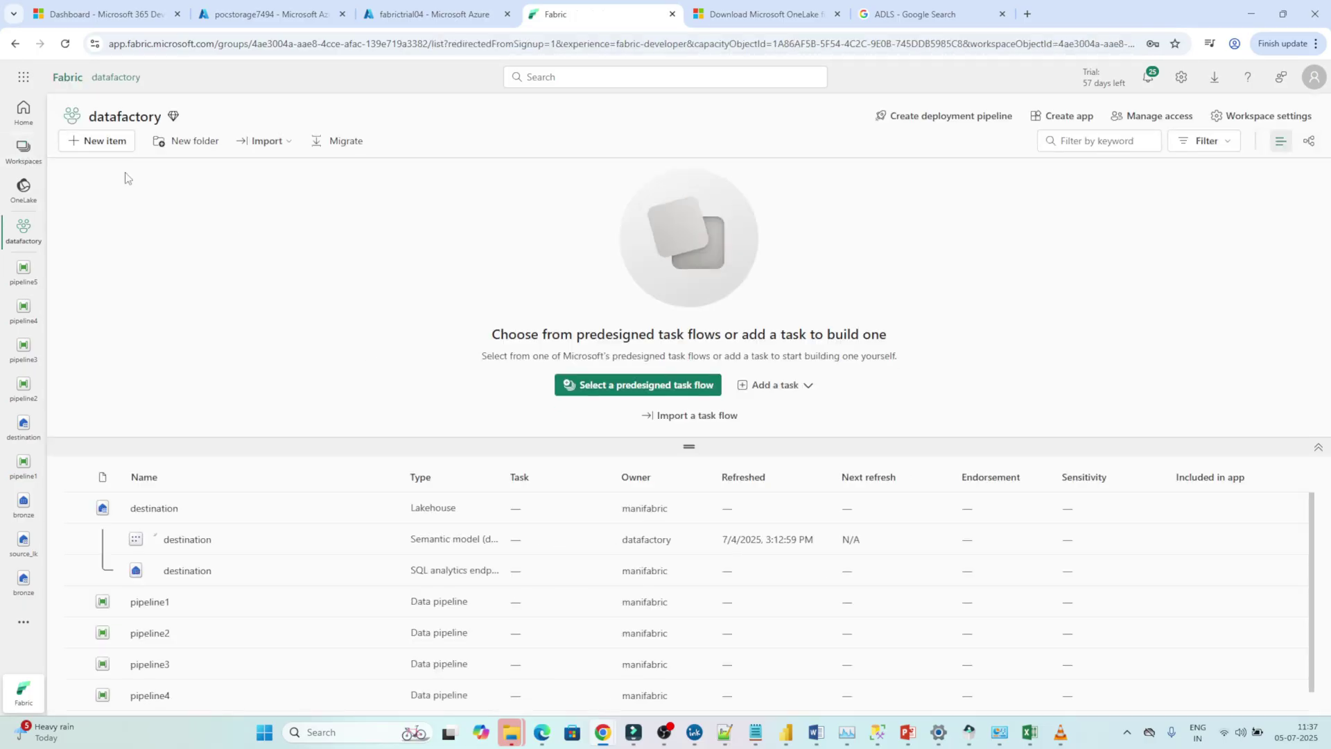
pyautogui.click(91, 144)
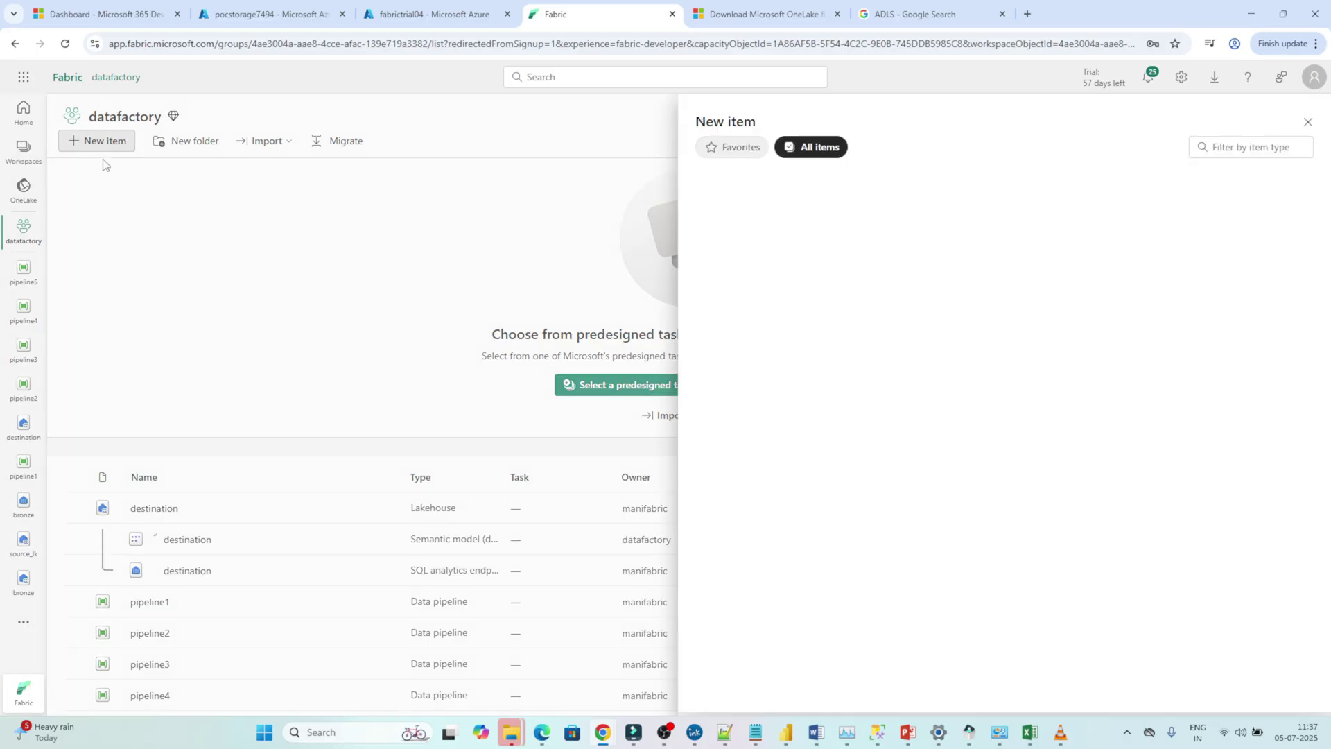
pyautogui.click(967, 278)
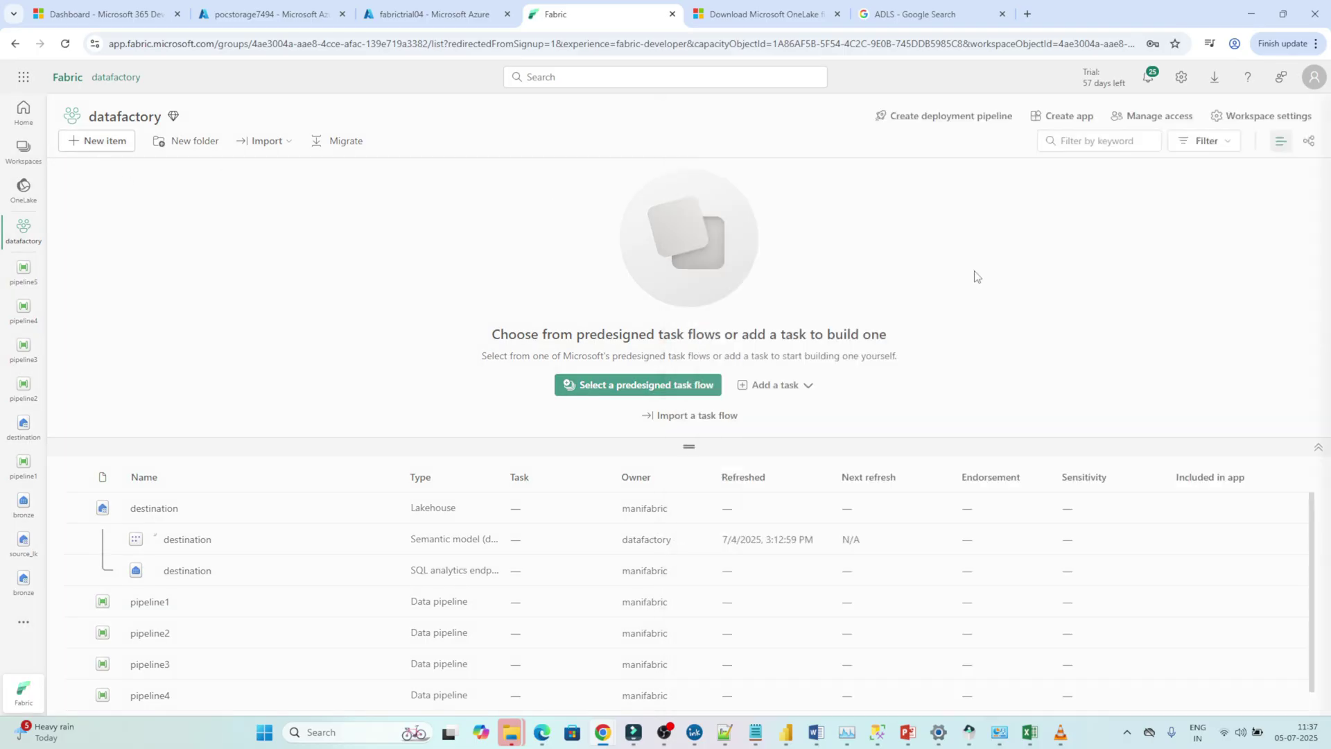
pyautogui.click(680, 454)
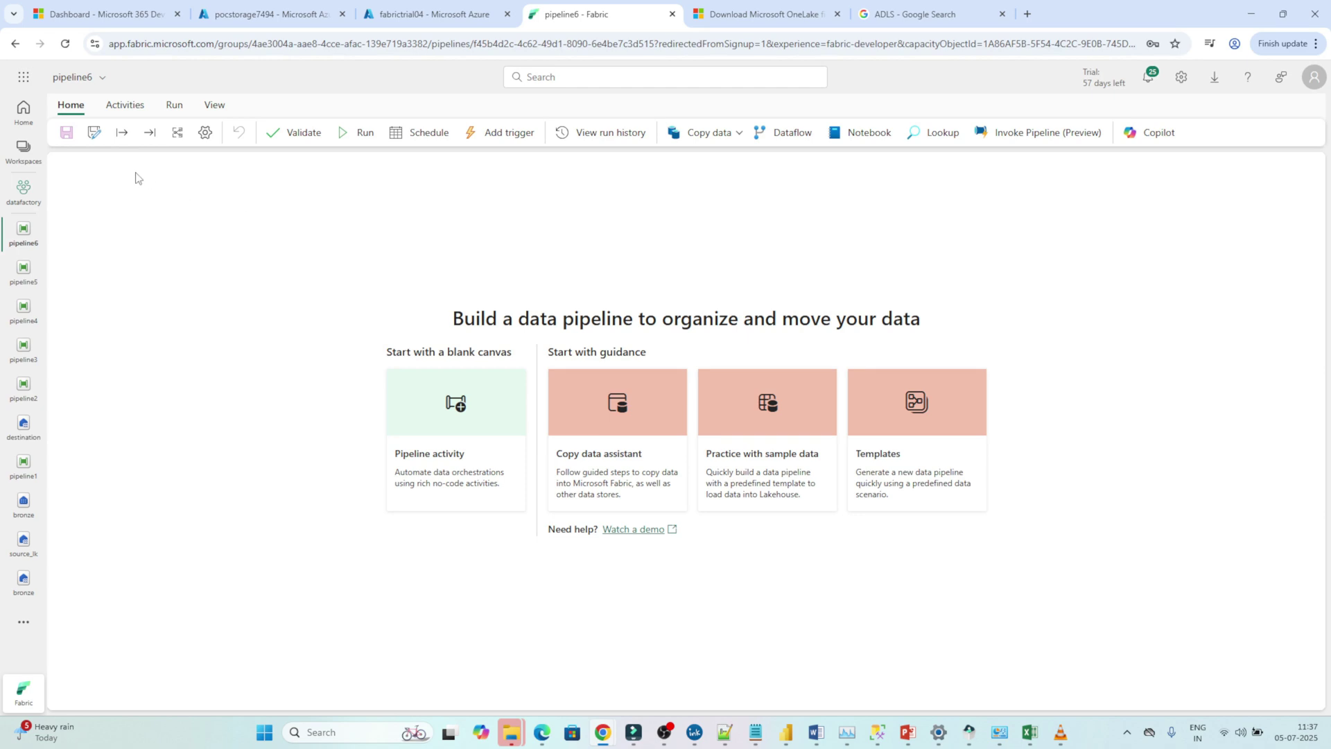
# Step: Add a Lookup activity to the pipeline canvas and open the connection choices in its settings
pyautogui.click(117, 106)
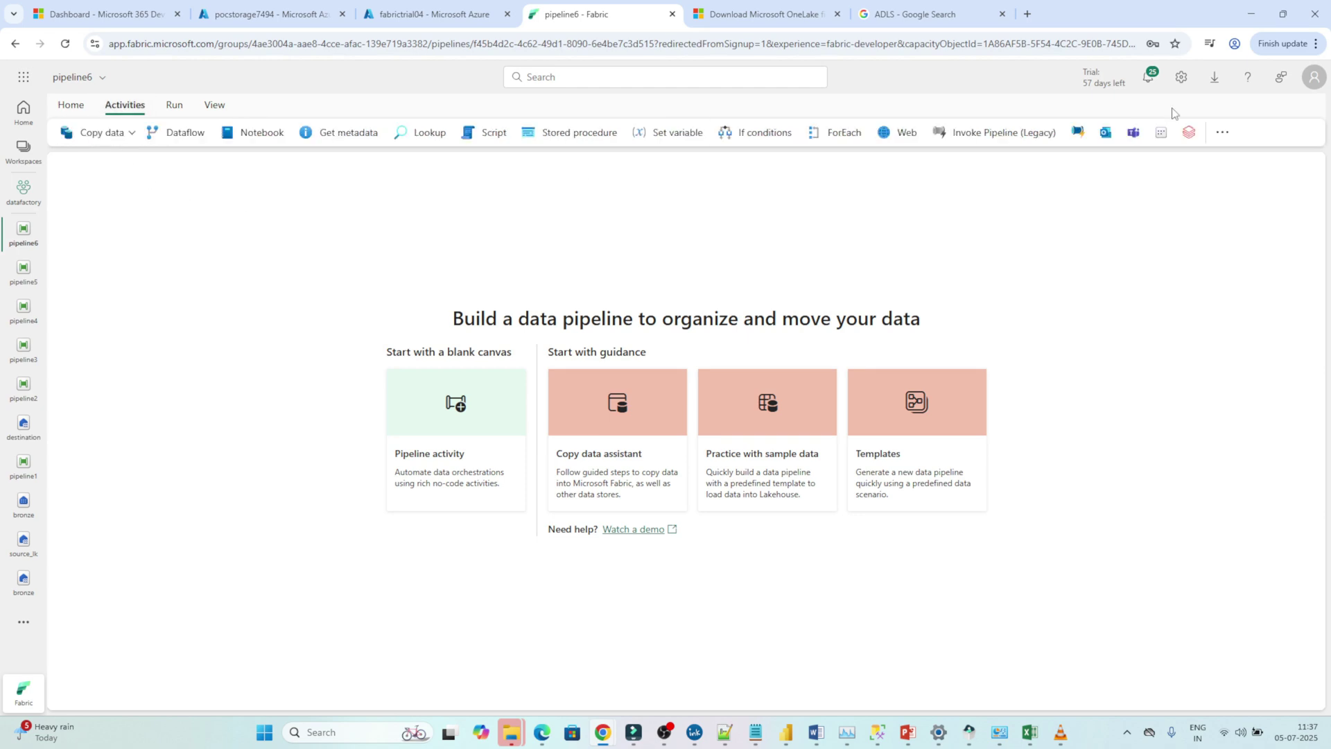
pyautogui.click(1214, 136)
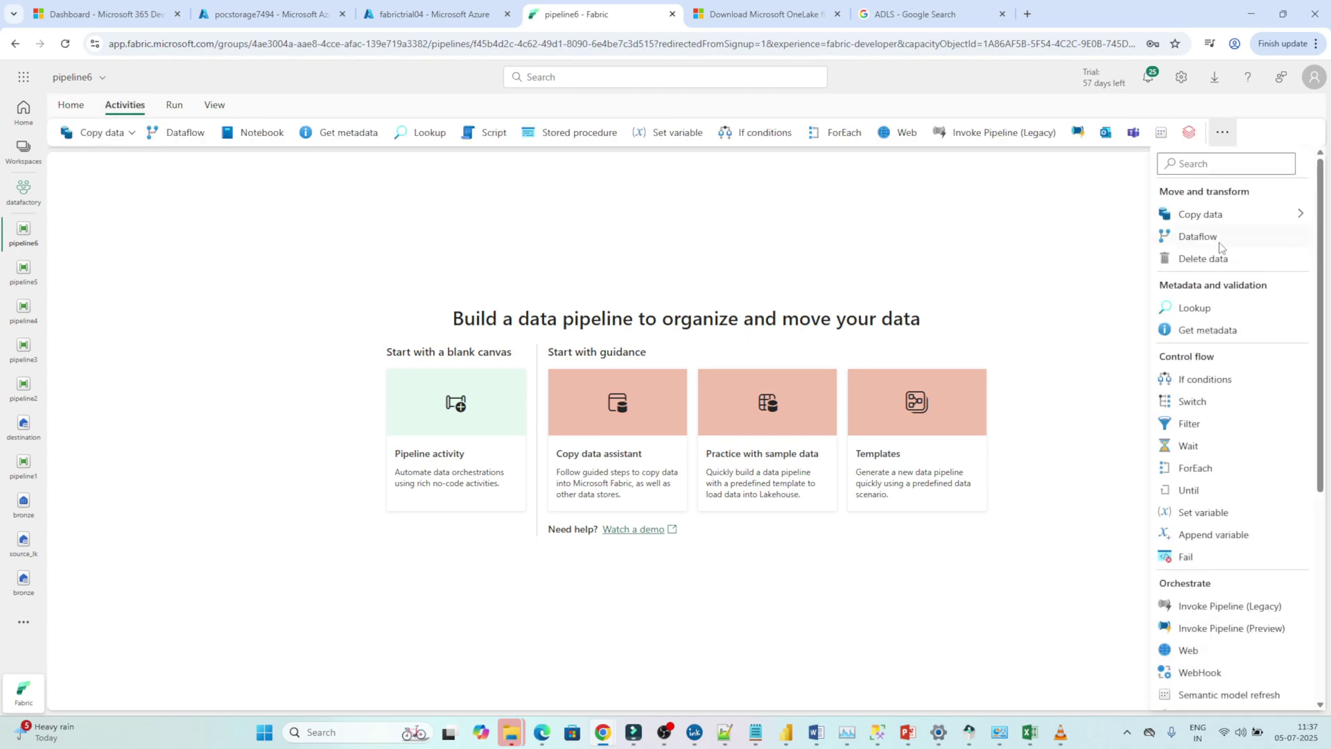
pyautogui.click(1187, 309)
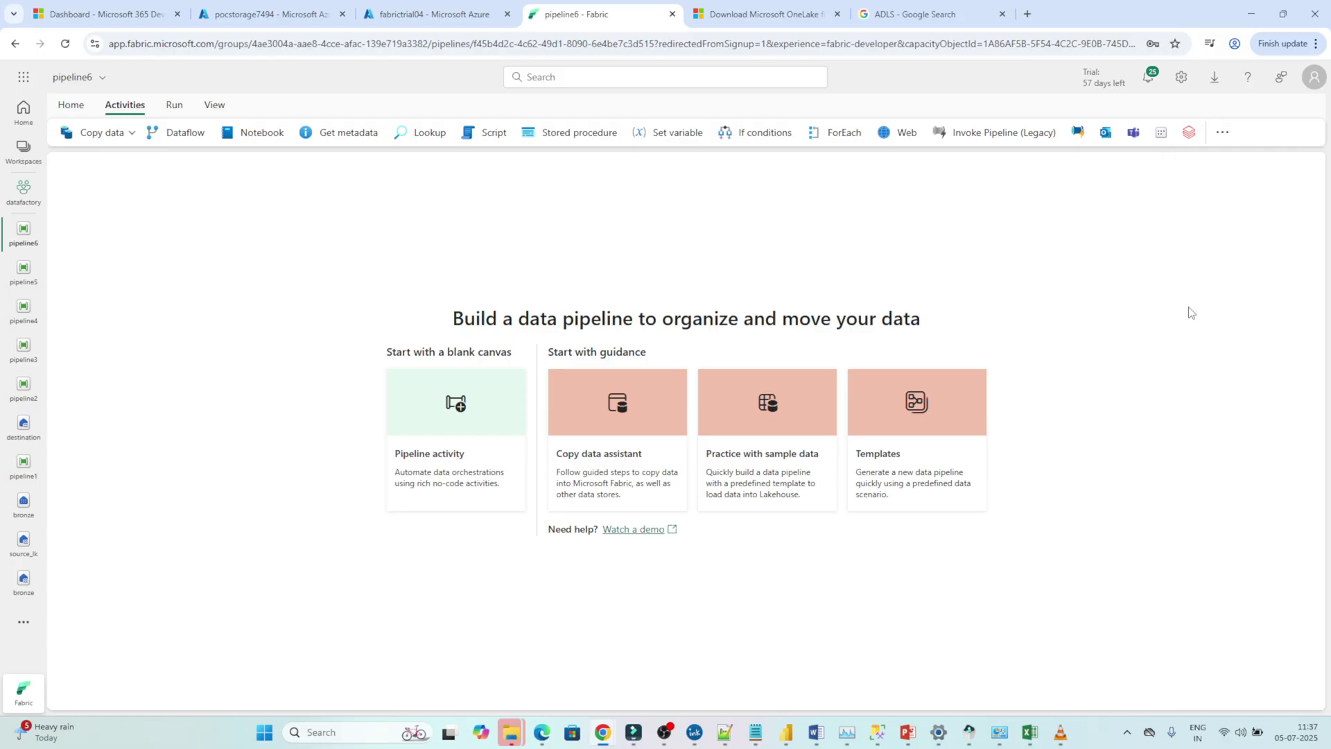
pyautogui.moveTo(144, 317); pyautogui.dragTo(529, 220)
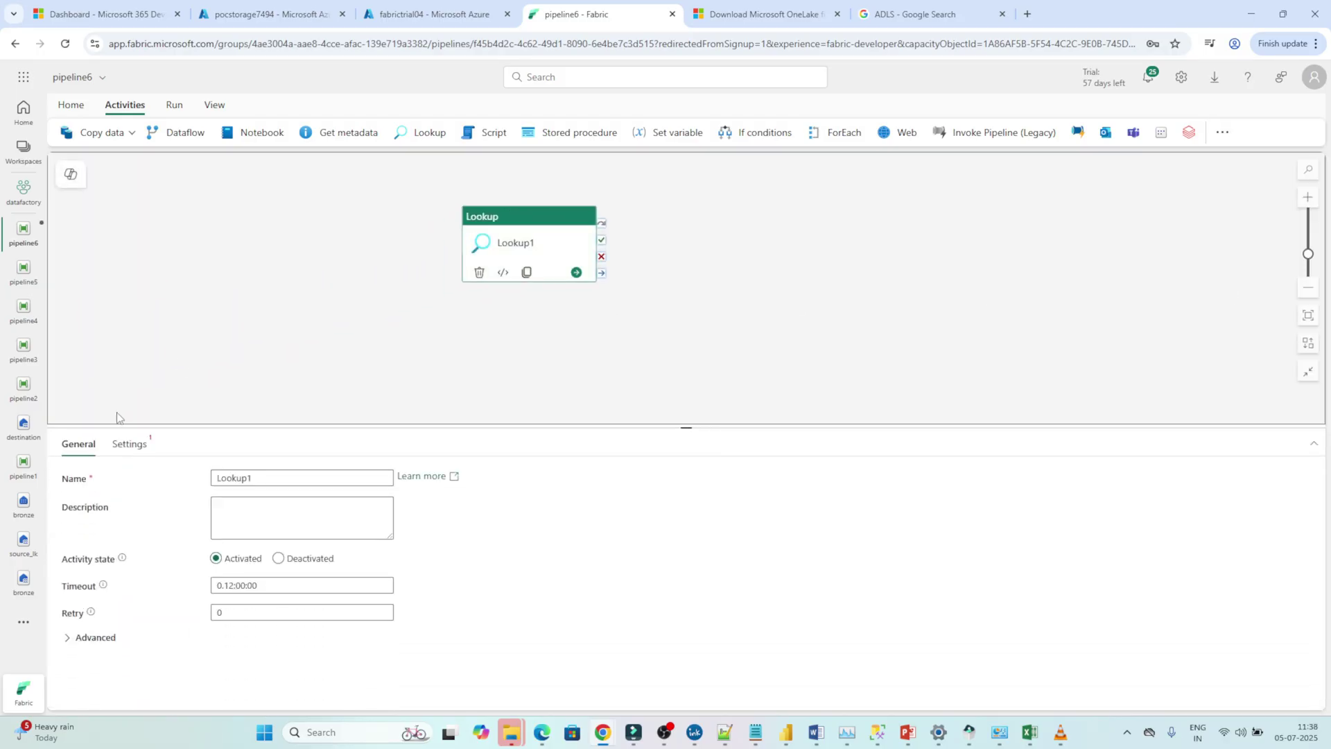
pyautogui.click(132, 445)
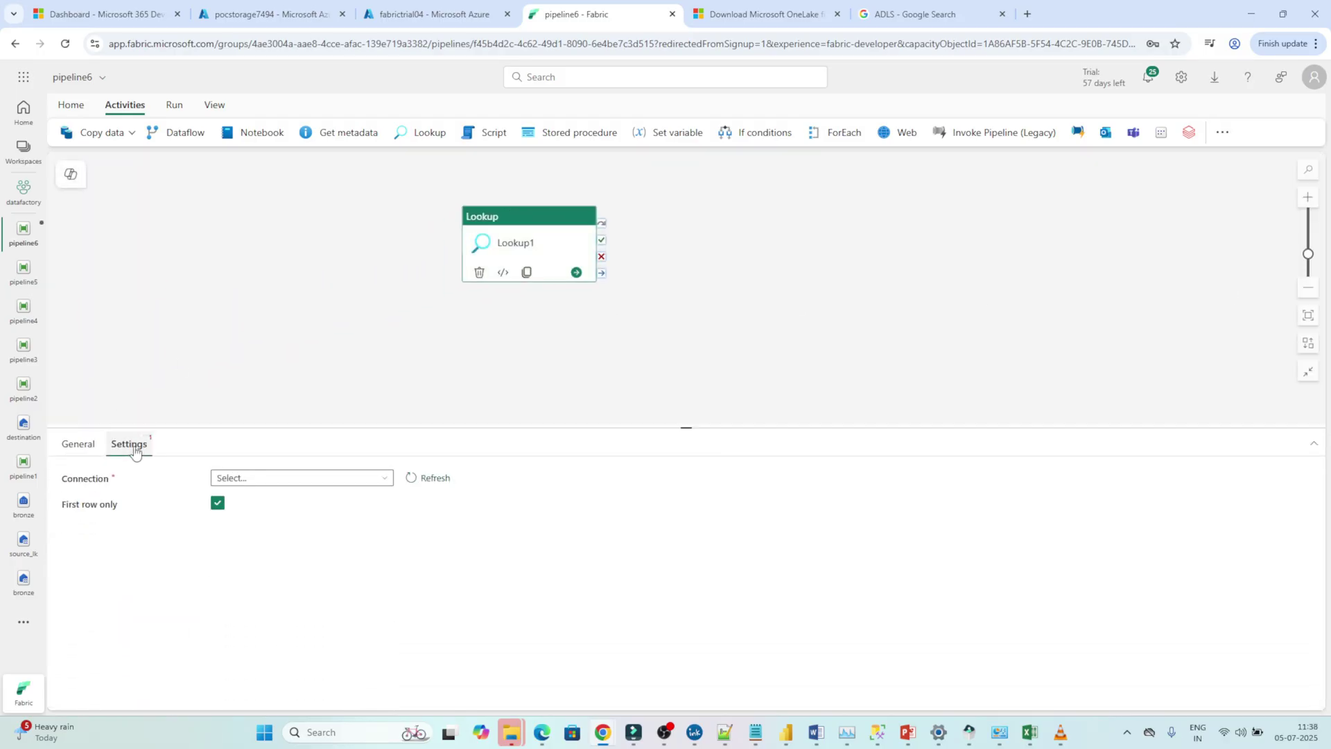
pyautogui.click(277, 479)
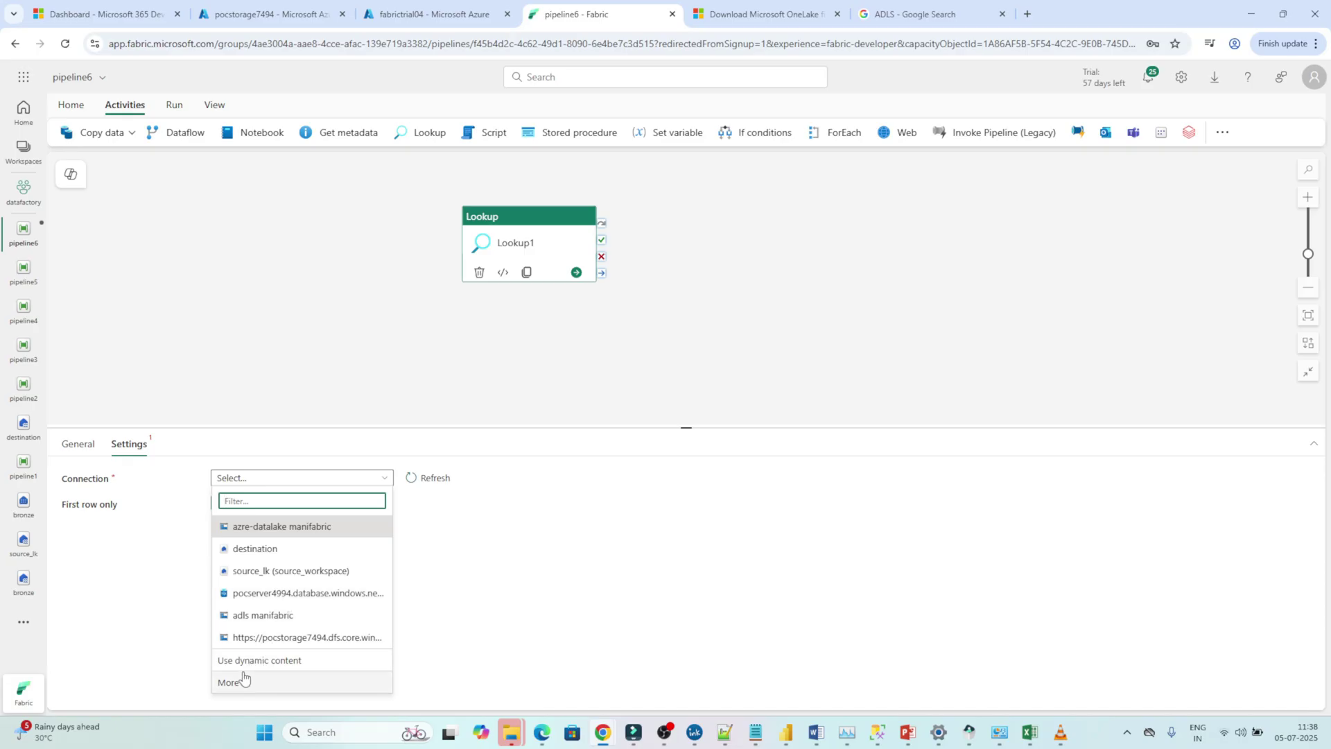
# Step: Switch to the Azure portal, find the SQL database POCDB74949 and open its query editor
pyautogui.click(260, 14)
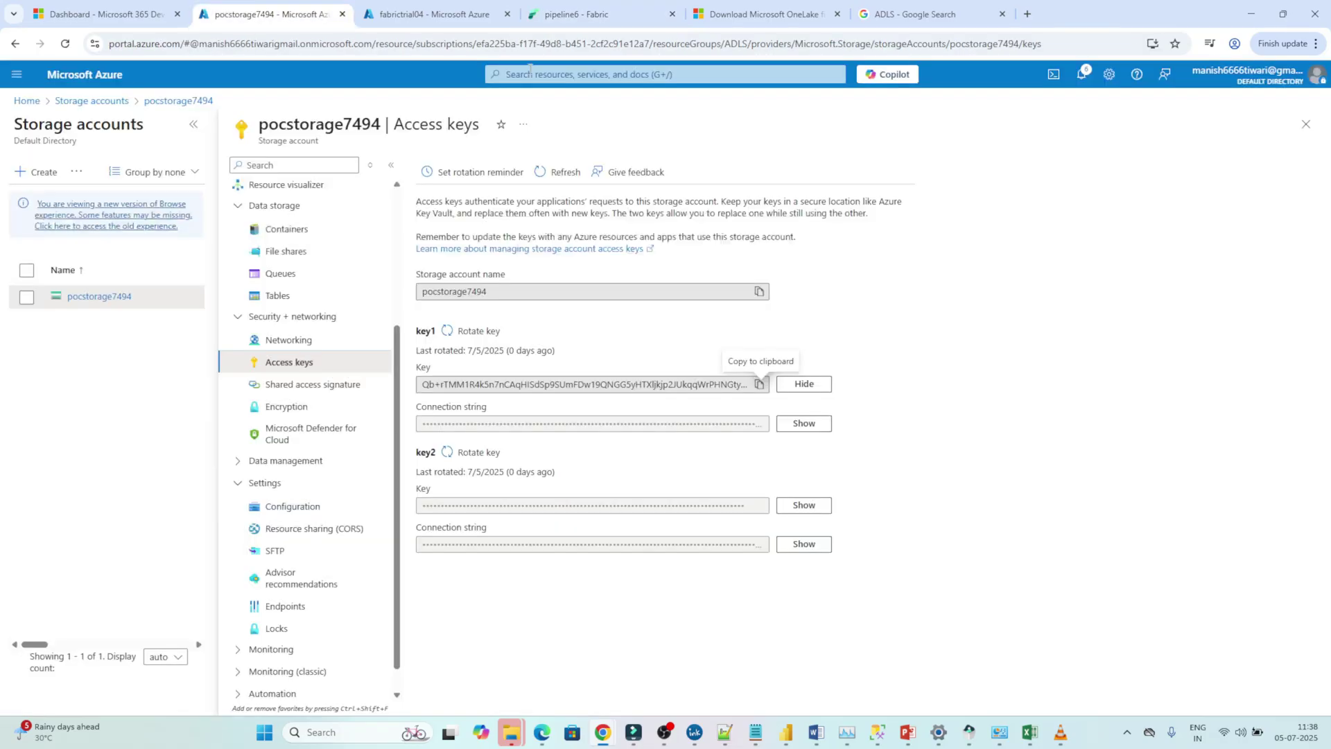
pyautogui.click(530, 70)
pyautogui.write('sql')
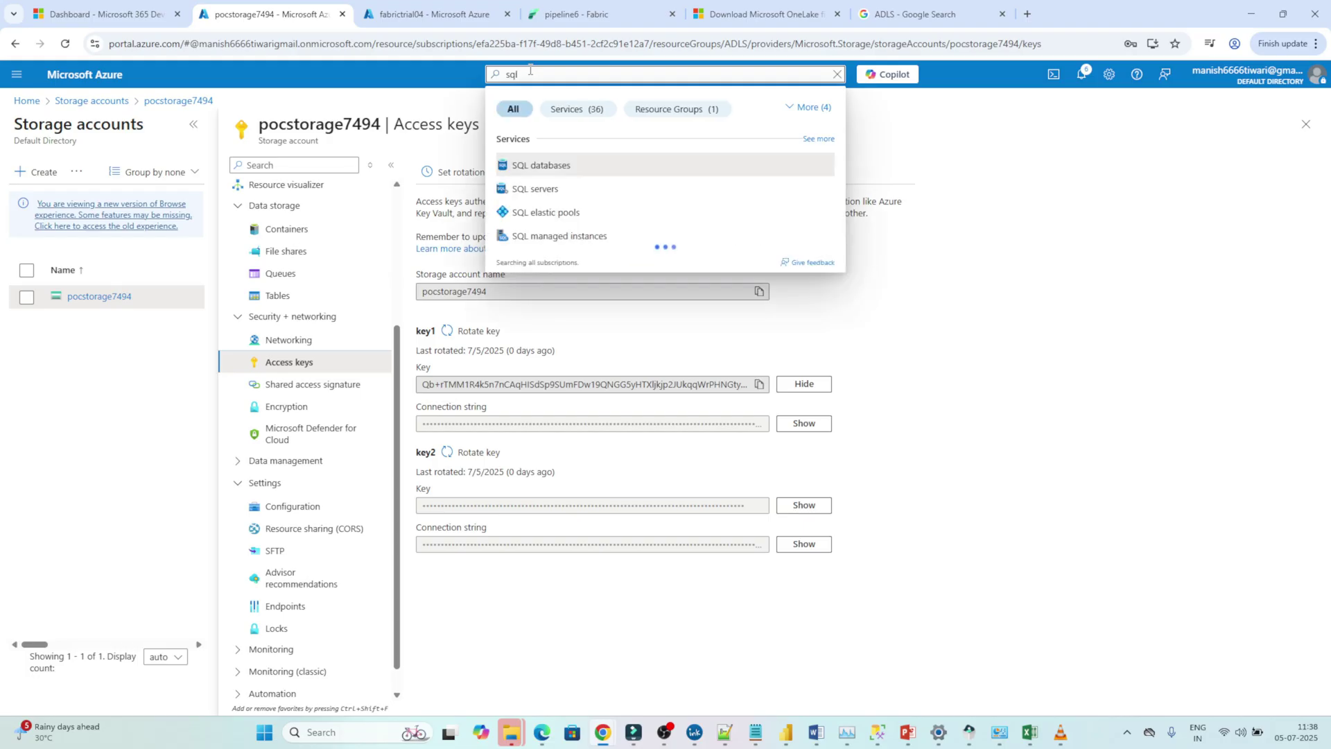
pyautogui.click(548, 165)
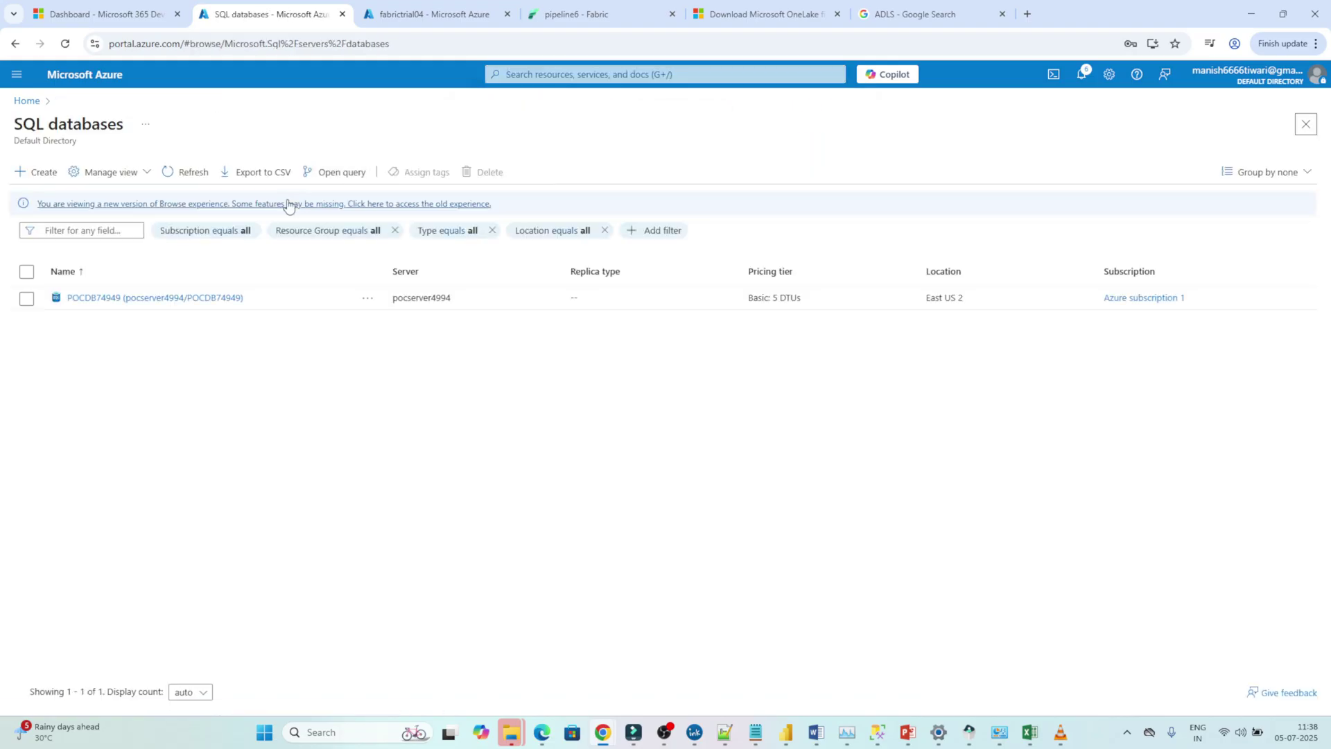
pyautogui.click(154, 300)
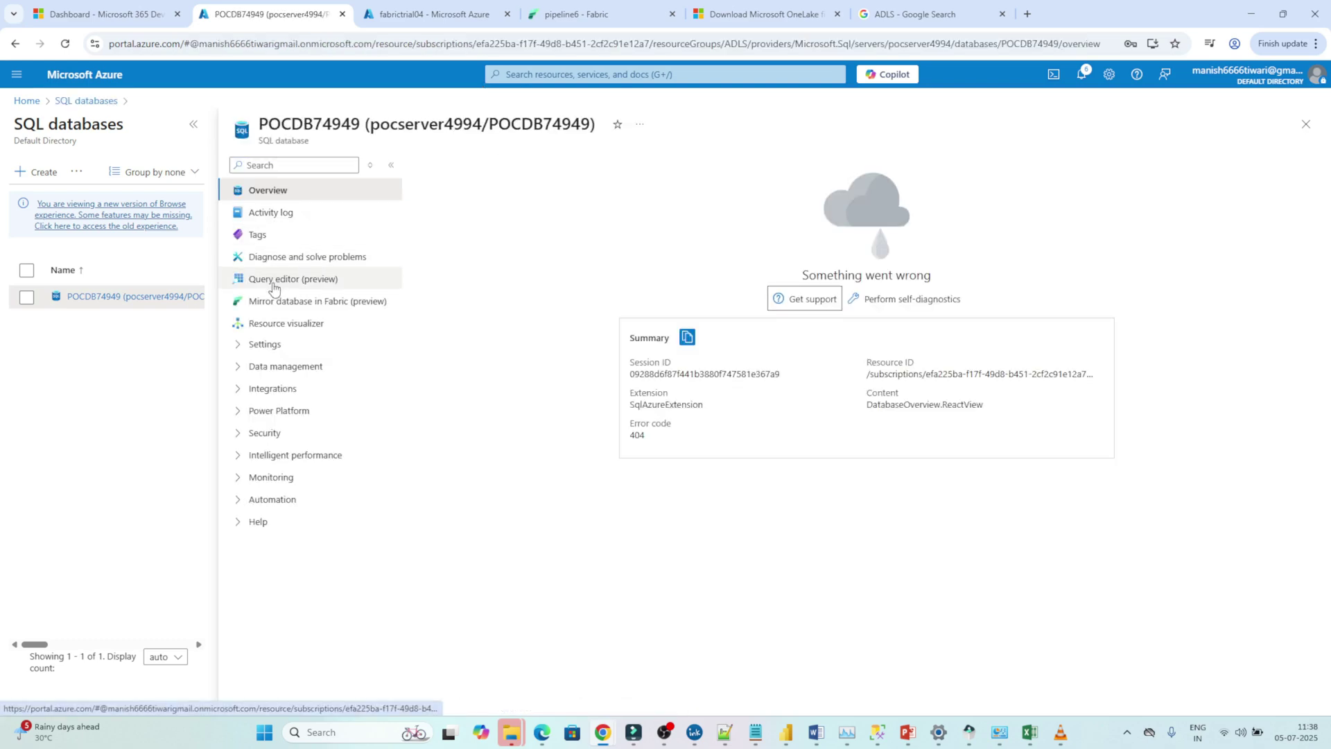
pyautogui.click(272, 280)
pyautogui.click(434, 326)
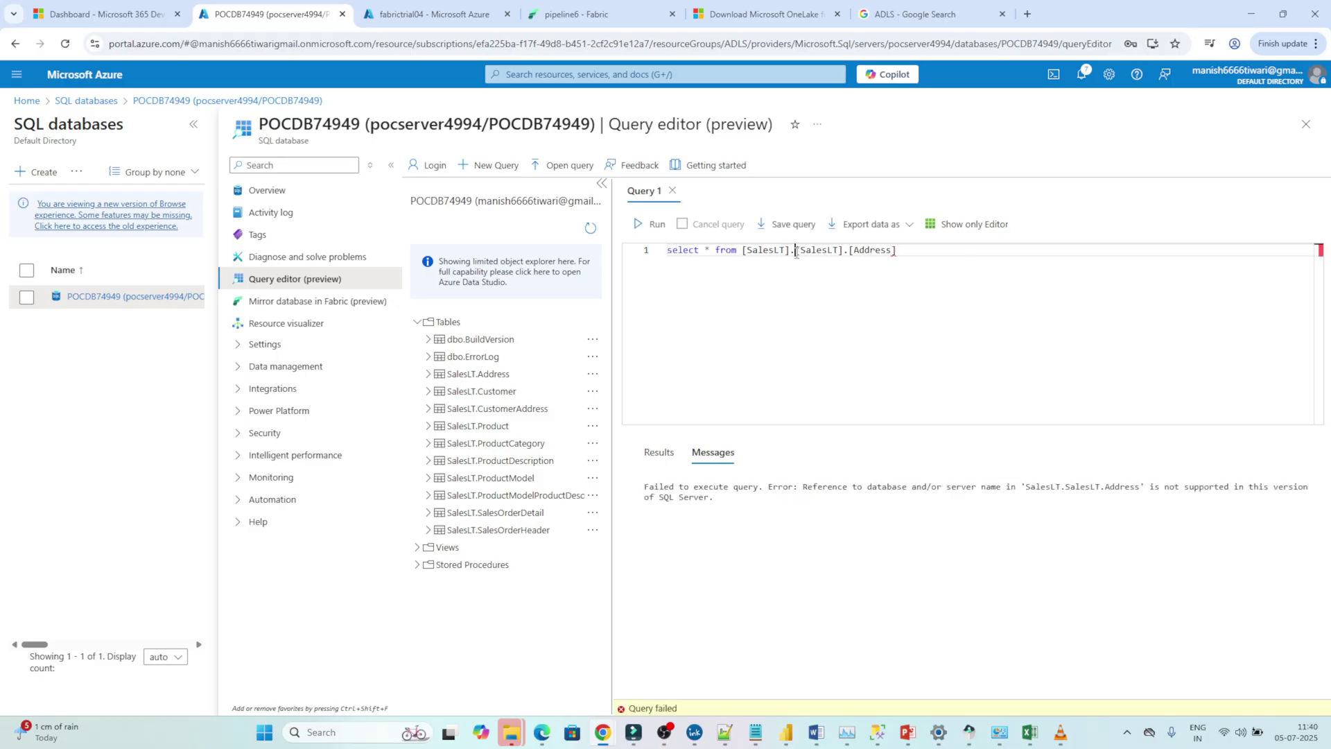
# Step: Remove the duplicated schema name so the query reads select * from [SalesLT].[Address], and run it
pyautogui.press('BackSpace')
pyautogui.press('BackSpace')
pyautogui.press('BackSpace')
pyautogui.press('BackSpace')
pyautogui.press('BackSpace')
pyautogui.press('BackSpace')
pyautogui.press('BackSpace')
pyautogui.press('BackSpace')
pyautogui.press('BackSpace')
pyautogui.press('BackSpace')
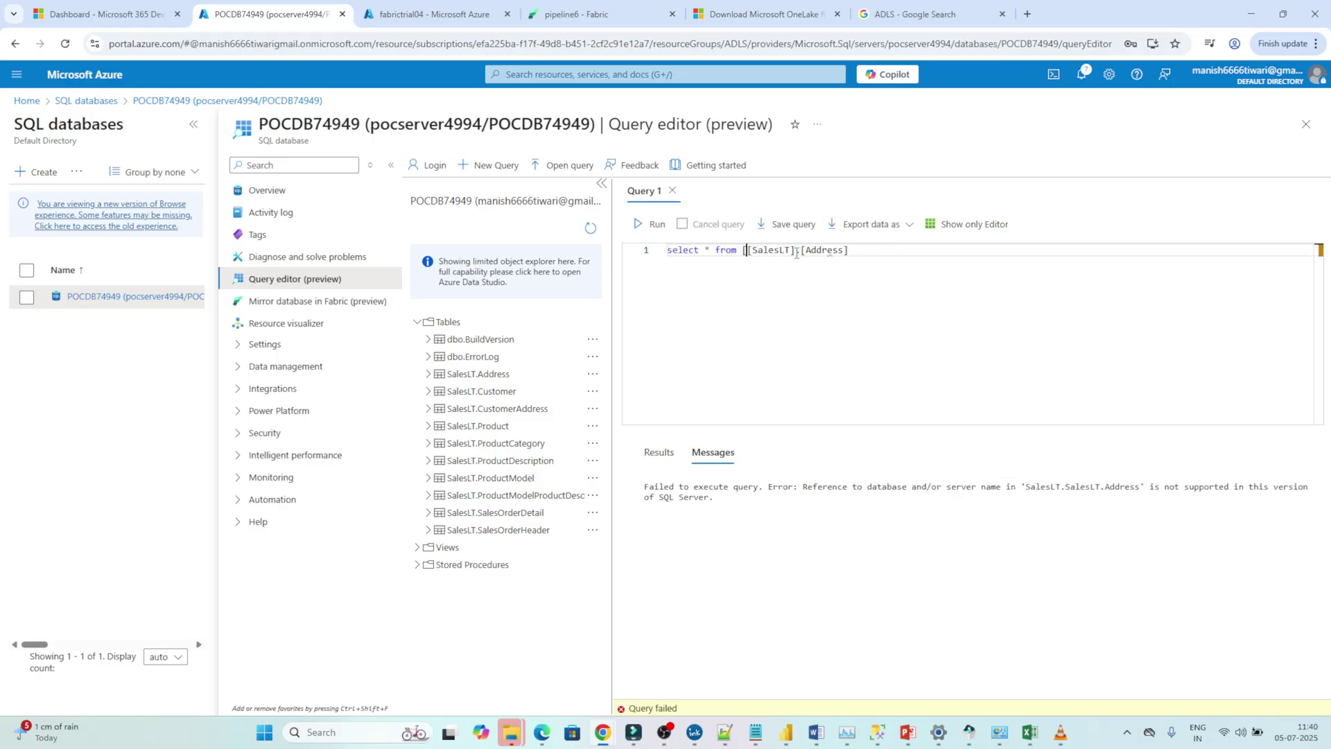
pyautogui.click(652, 223)
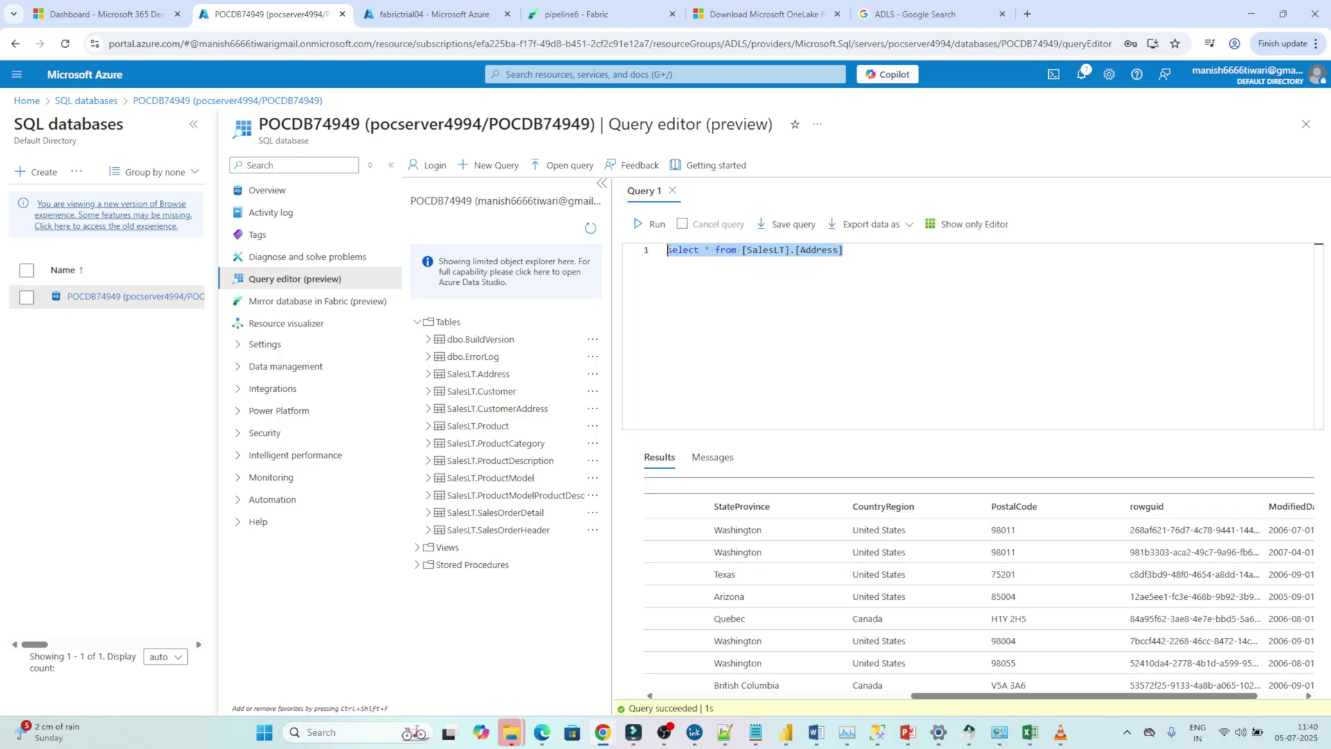
pyautogui.click(798, 270)
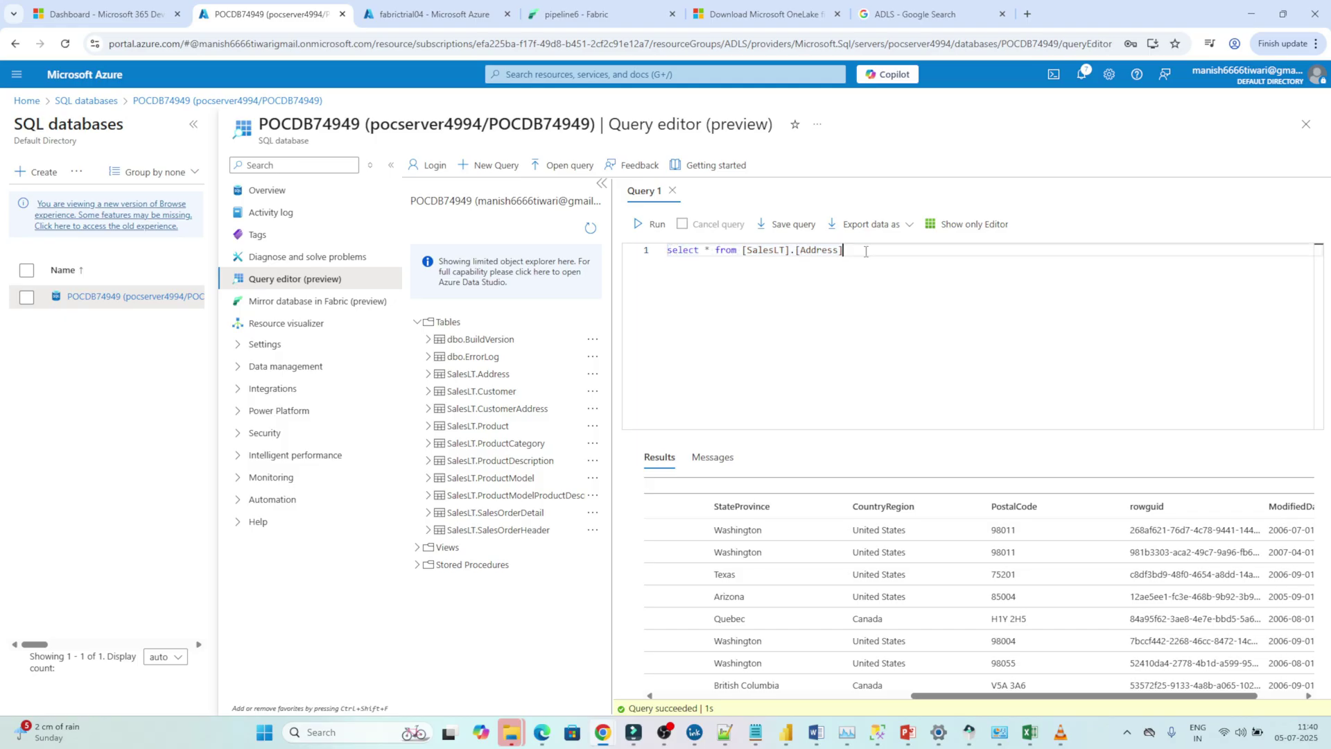
# Step: Switch to pipeline6 in Fabric, connect the Lookup to the pocserver4994 database as Azure SQL Database, and test the connection
pyautogui.moveTo(866, 251); pyautogui.dragTo(628, 252)
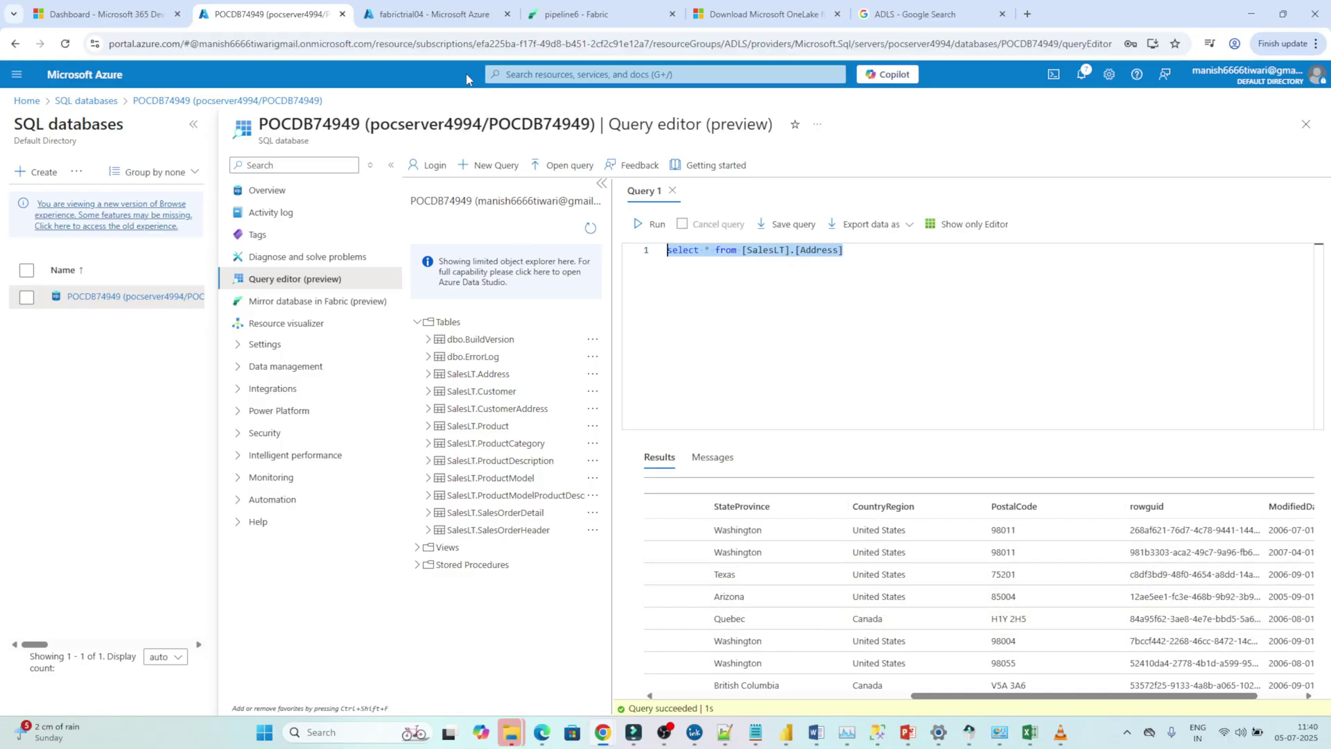
pyautogui.click(575, 7)
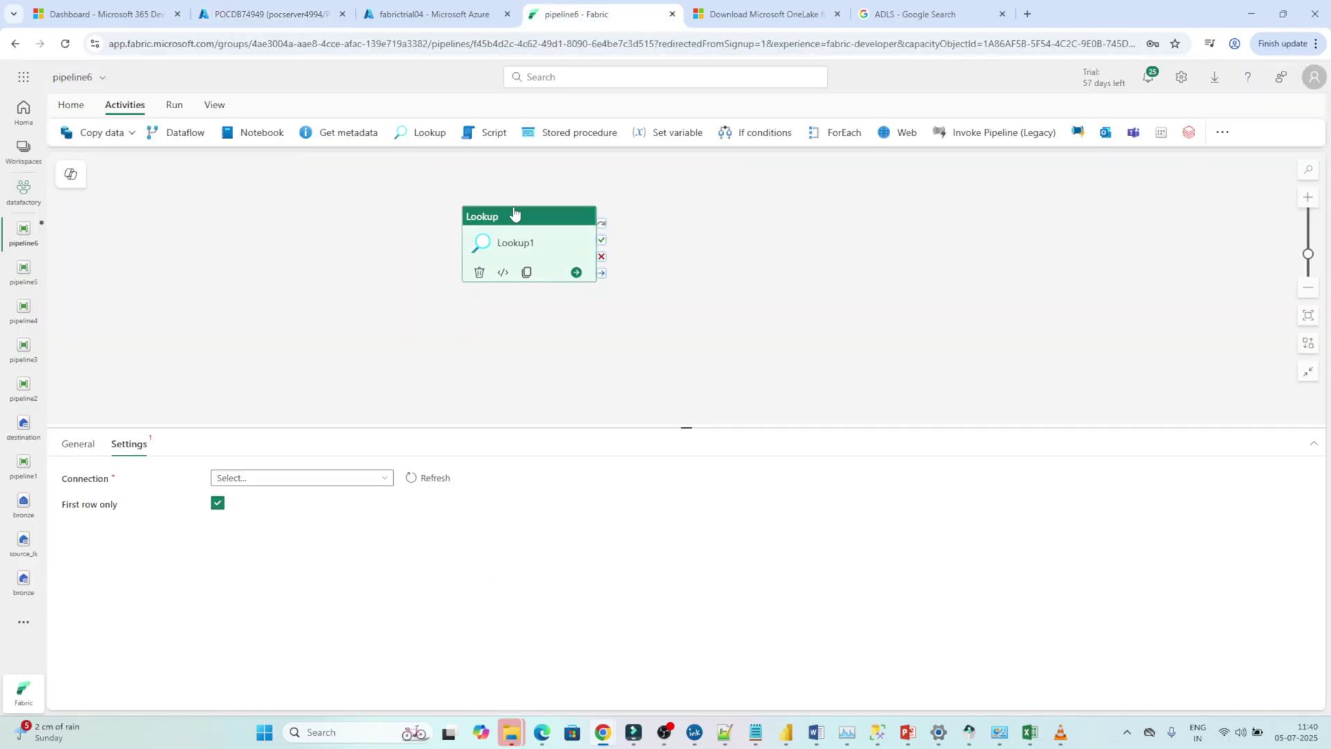
pyautogui.click(300, 483)
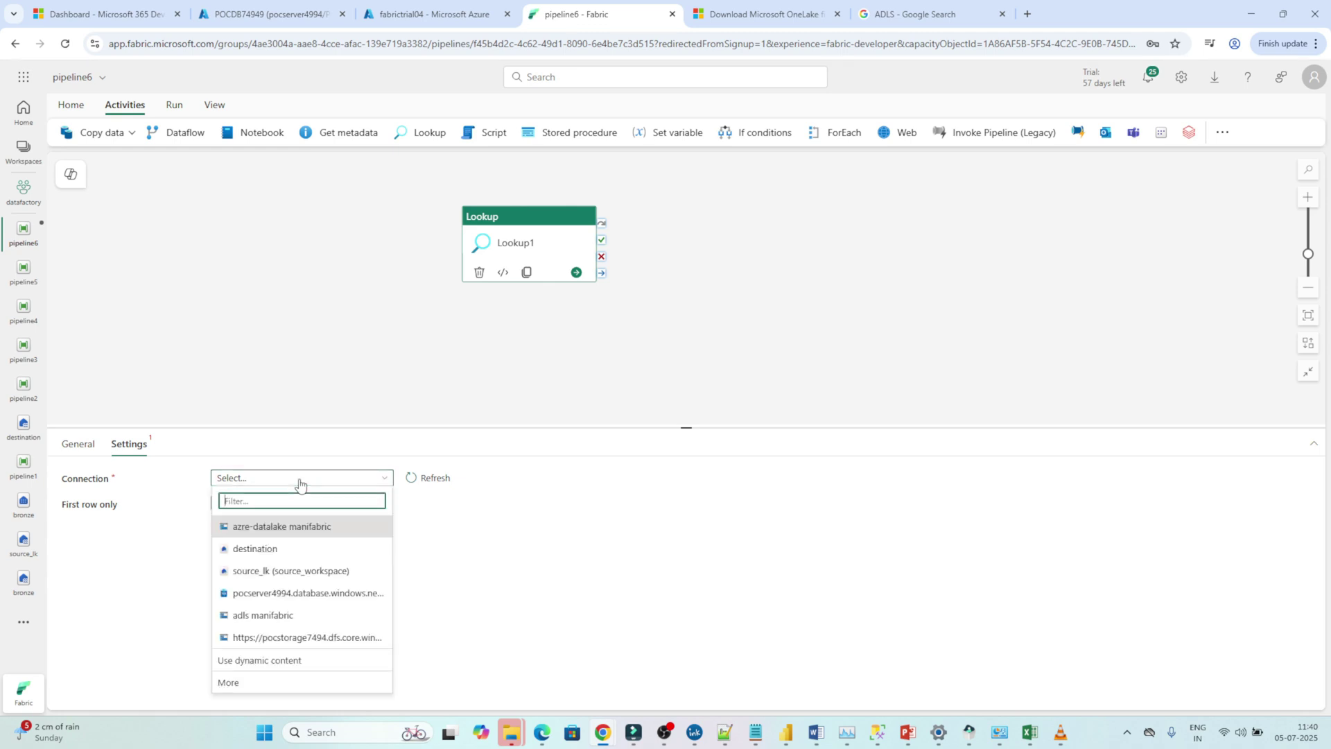
pyautogui.click(248, 597)
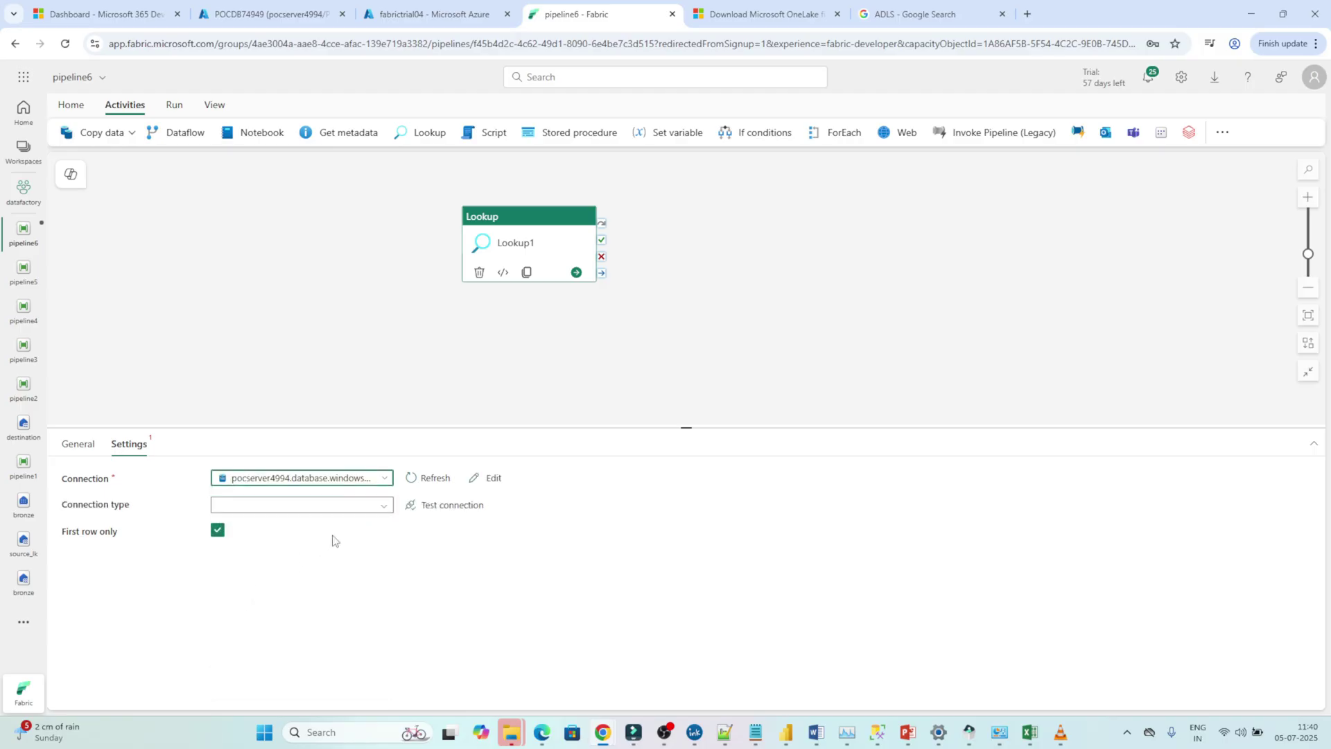
pyautogui.click(372, 512)
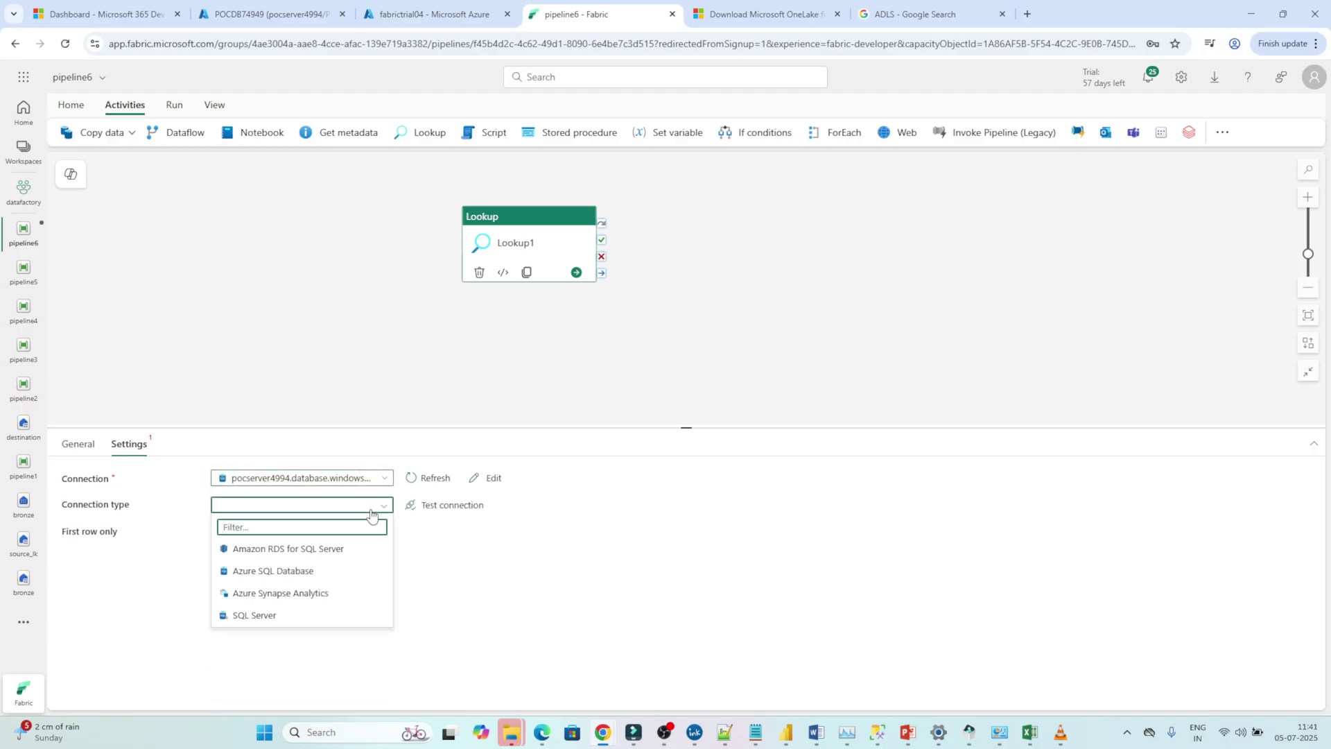
pyautogui.click(270, 571)
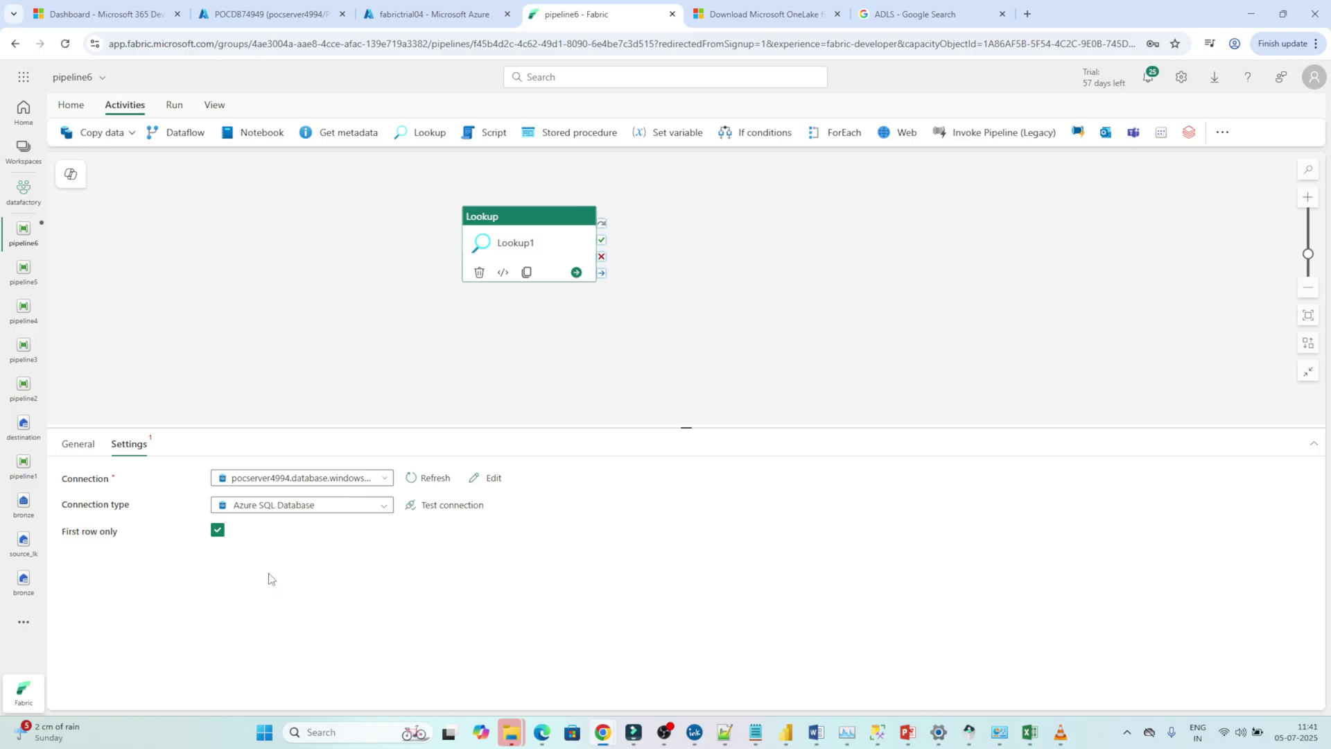
pyautogui.click(459, 506)
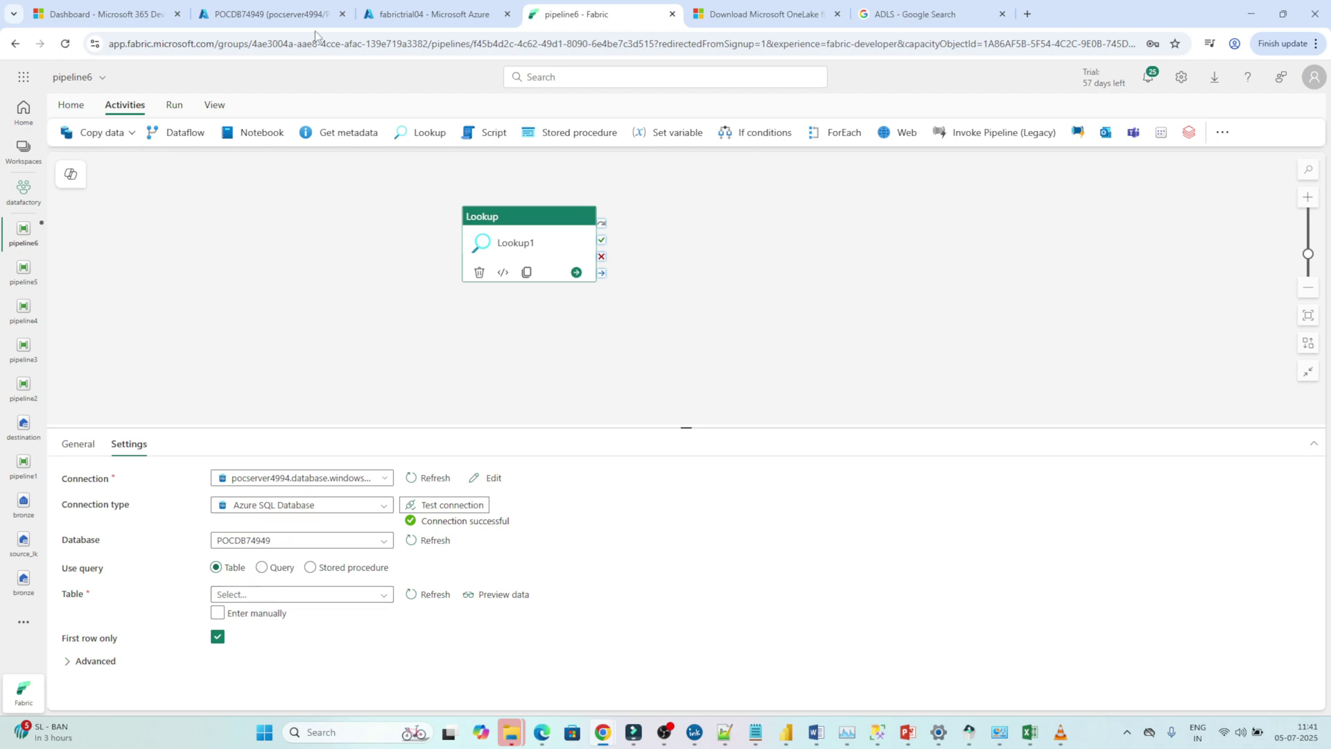
# Step: Set the Lookup to use a query and begin it with select distinct CountryRegion from, checking the column name in the Azure portal
pyautogui.click(273, 13)
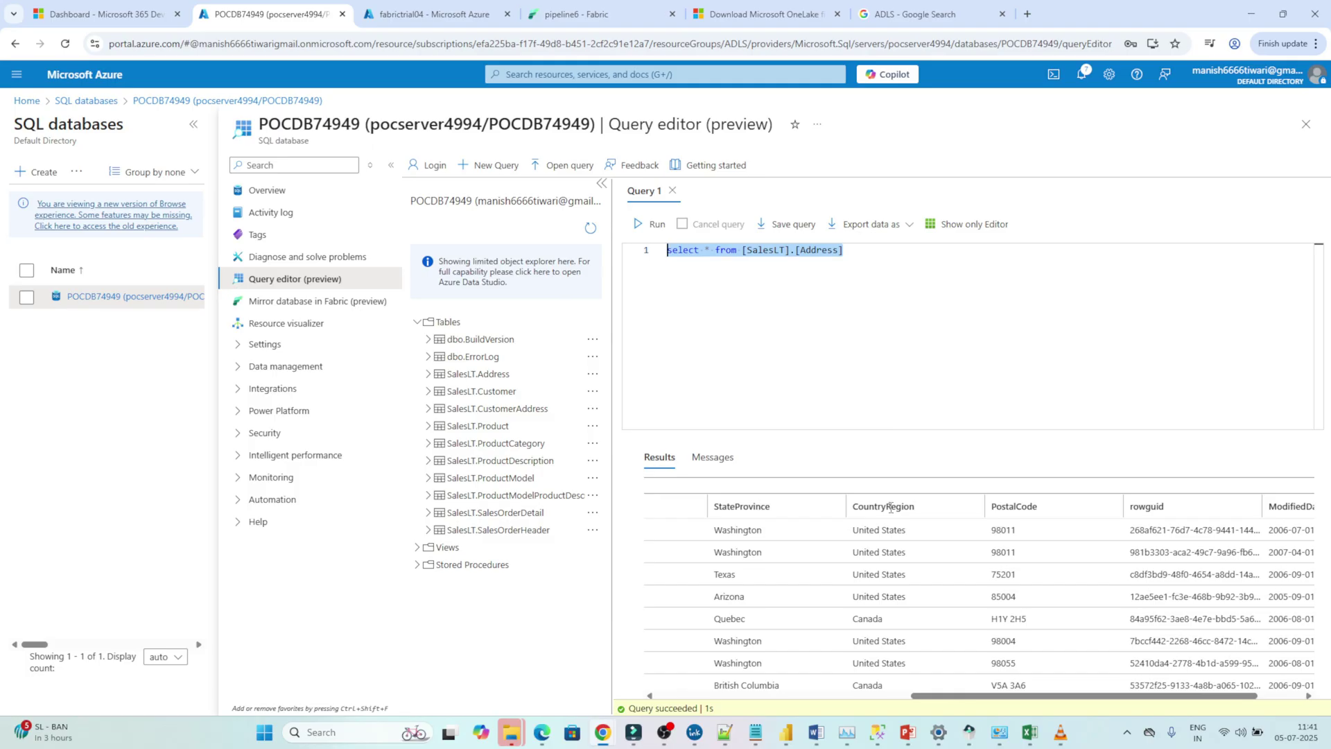
pyautogui.click(575, 14)
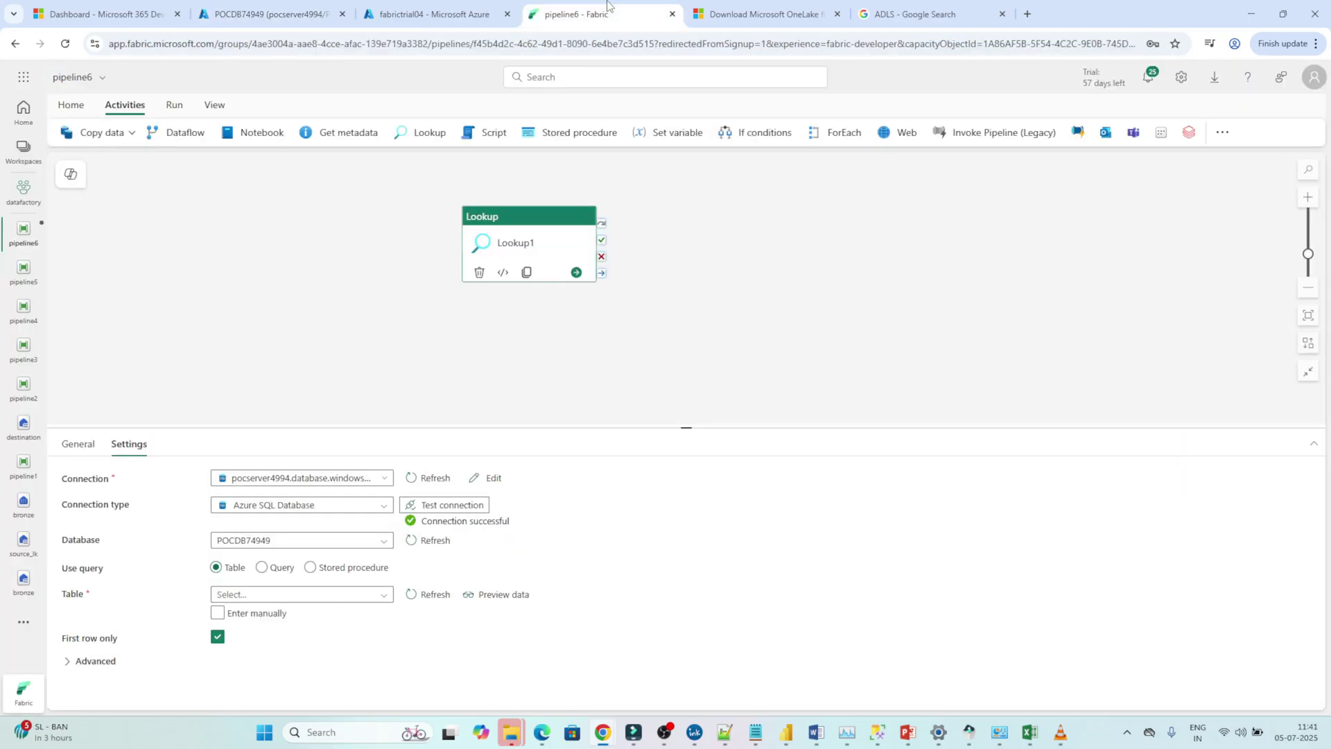
pyautogui.click(279, 568)
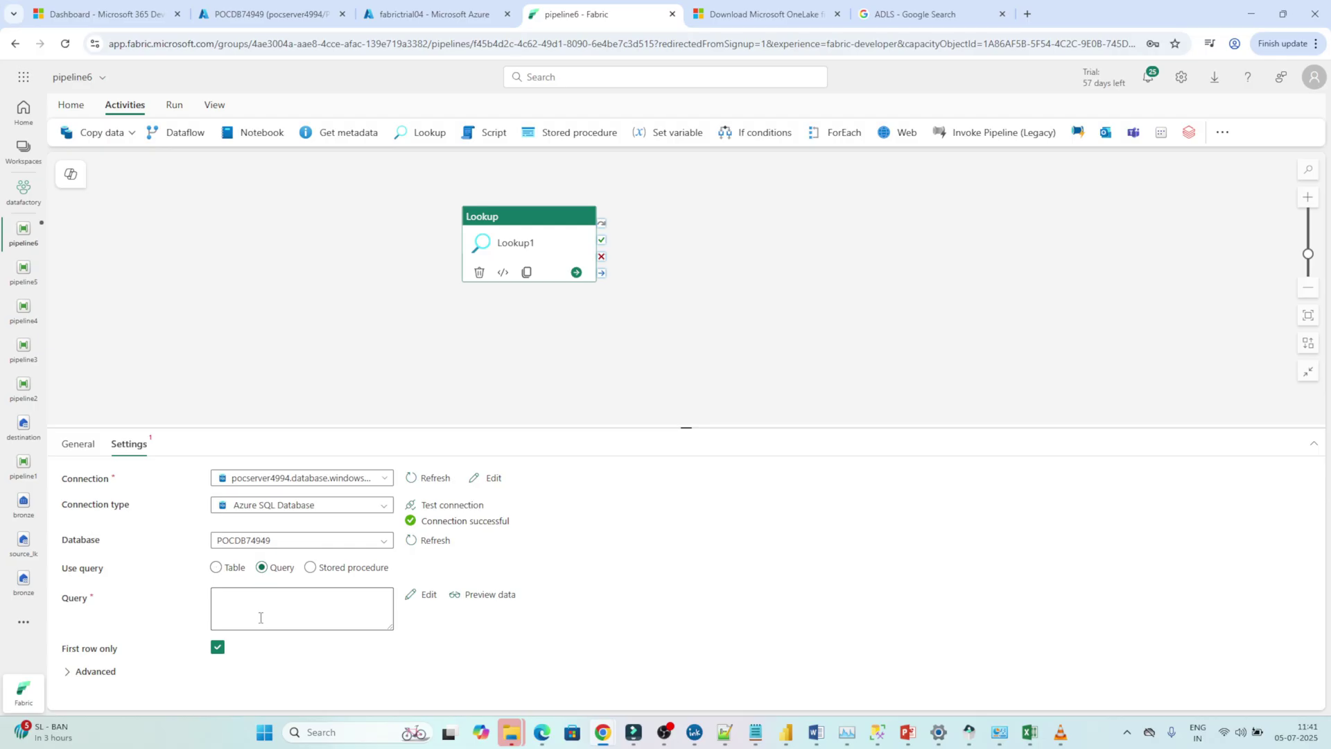
pyautogui.click(258, 607)
pyautogui.write('s')
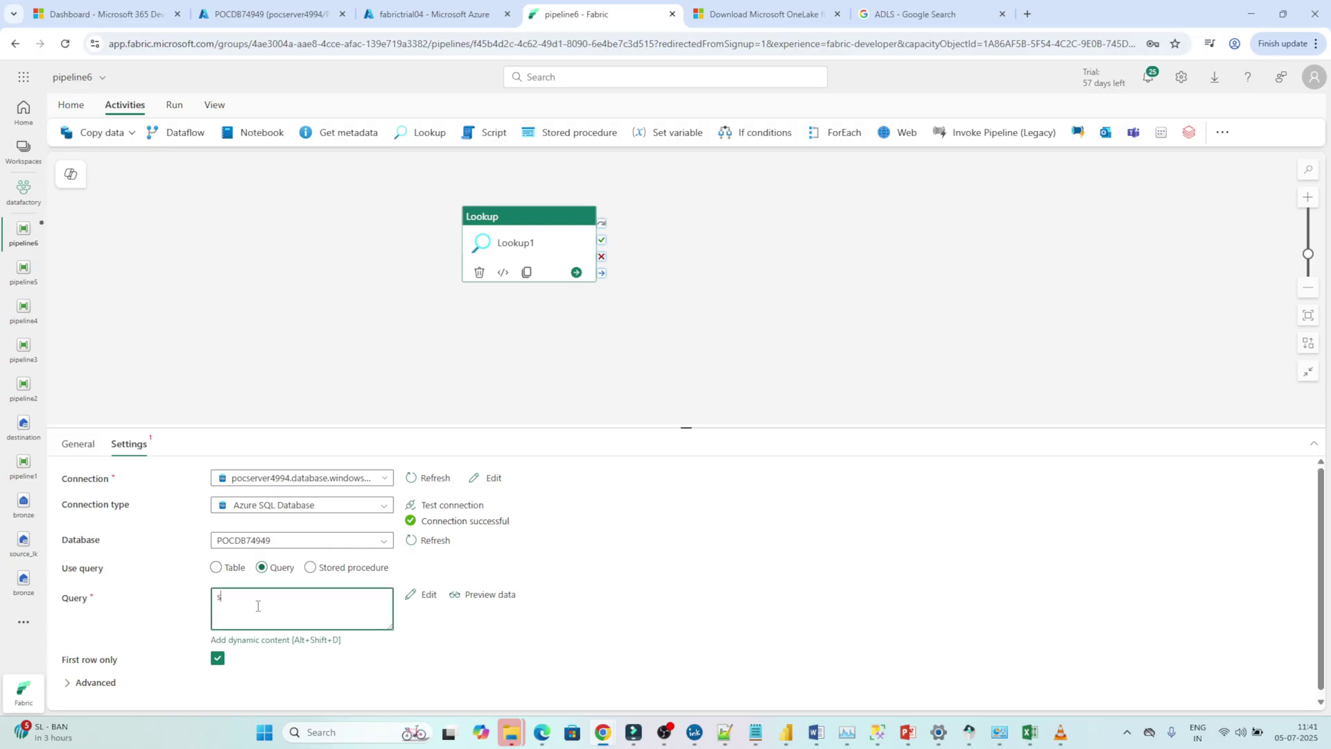
pyautogui.write('elect distinct')
pyautogui.click(270, 14)
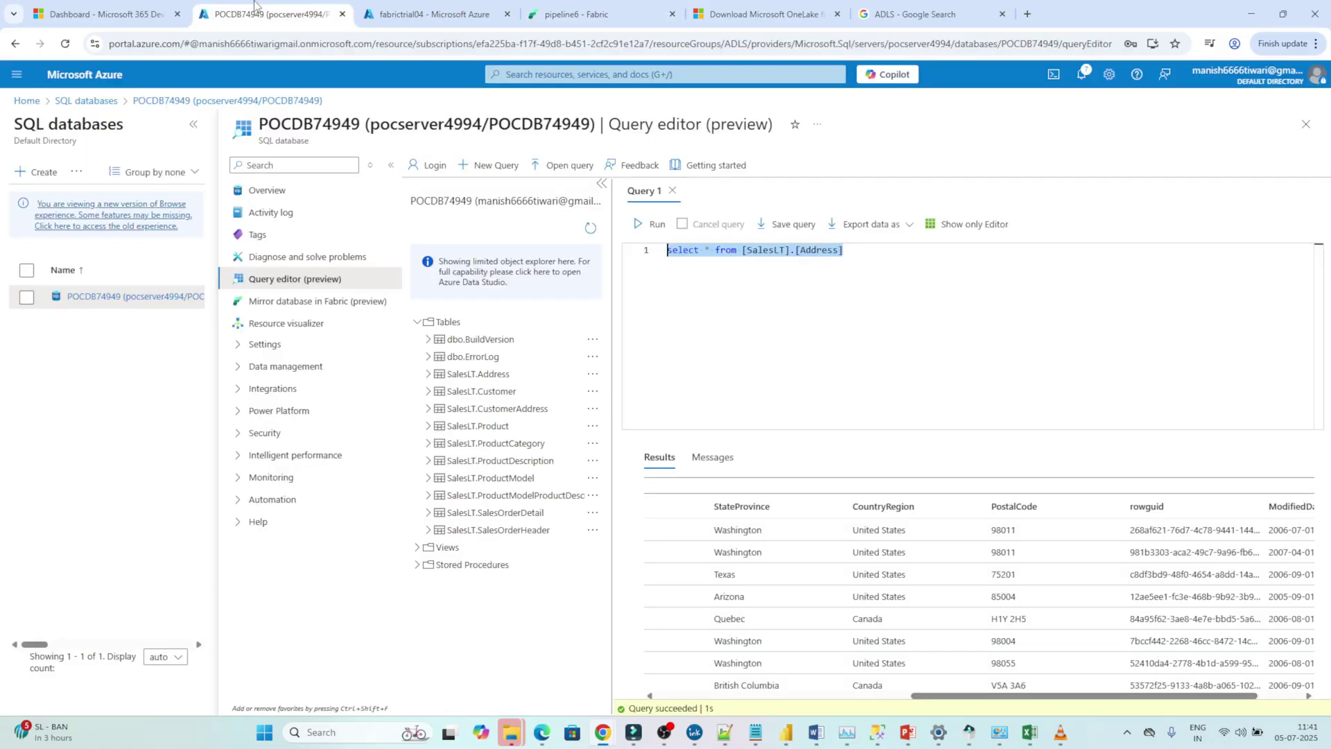
pyautogui.click(588, 9)
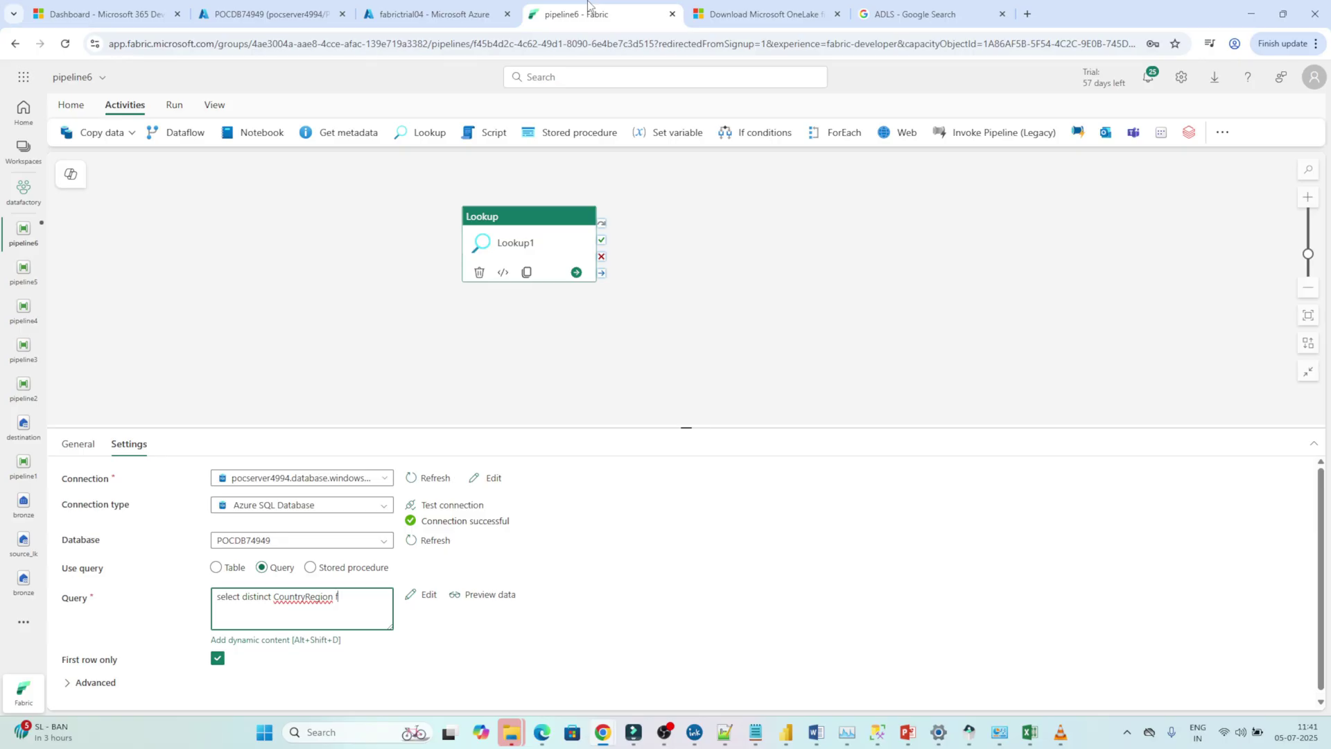
pyautogui.write('m')
# Step: Copy the schema name SalesLT from the Azure portal query and complete the Lookup query with SalesLT.Address
pyautogui.click(270, 14)
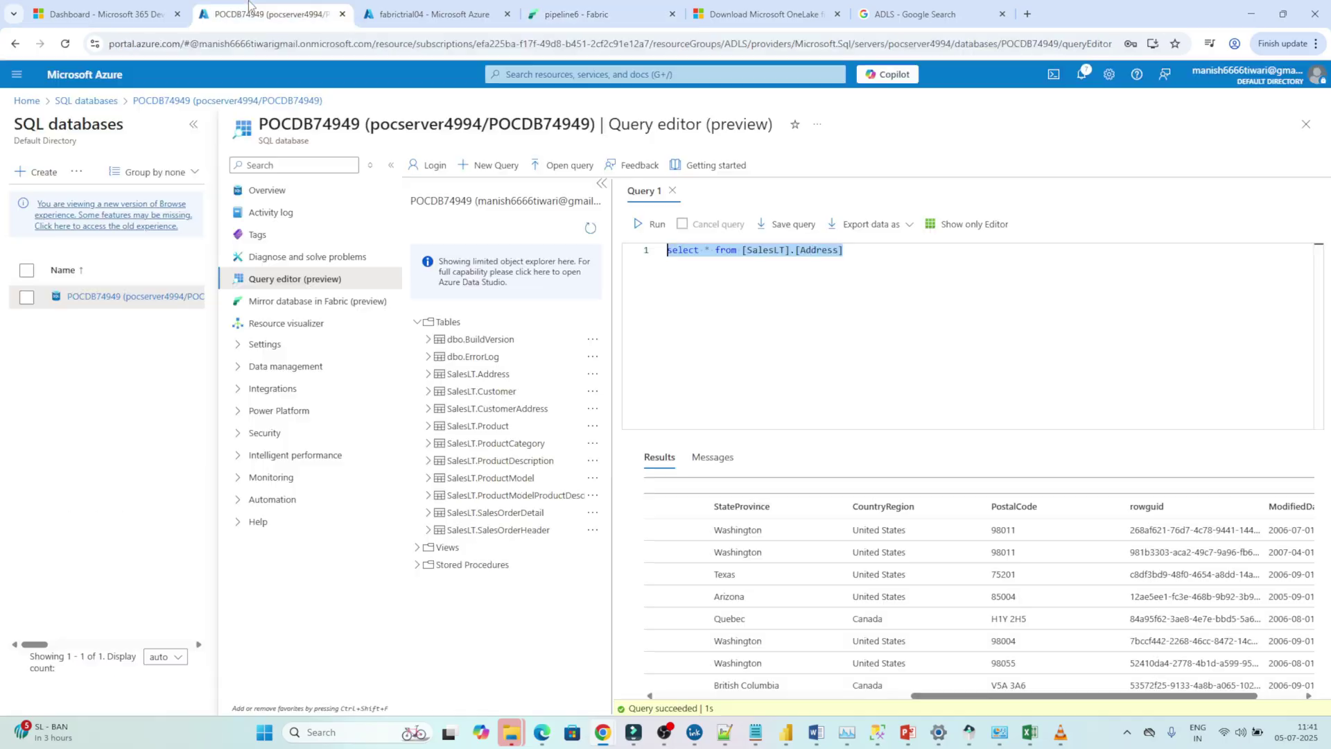
pyautogui.doubleClick(765, 251)
pyautogui.hotkey('ctrl', 'c')
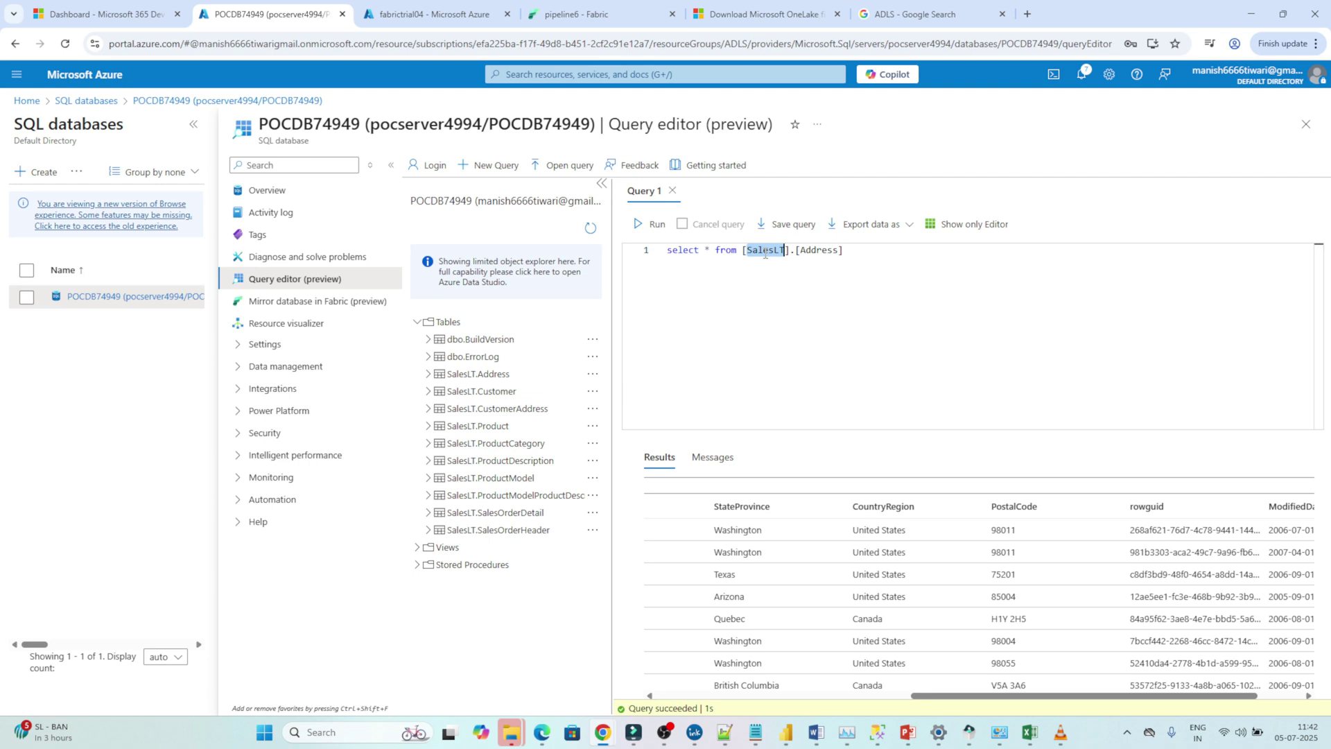
pyautogui.click(605, 13)
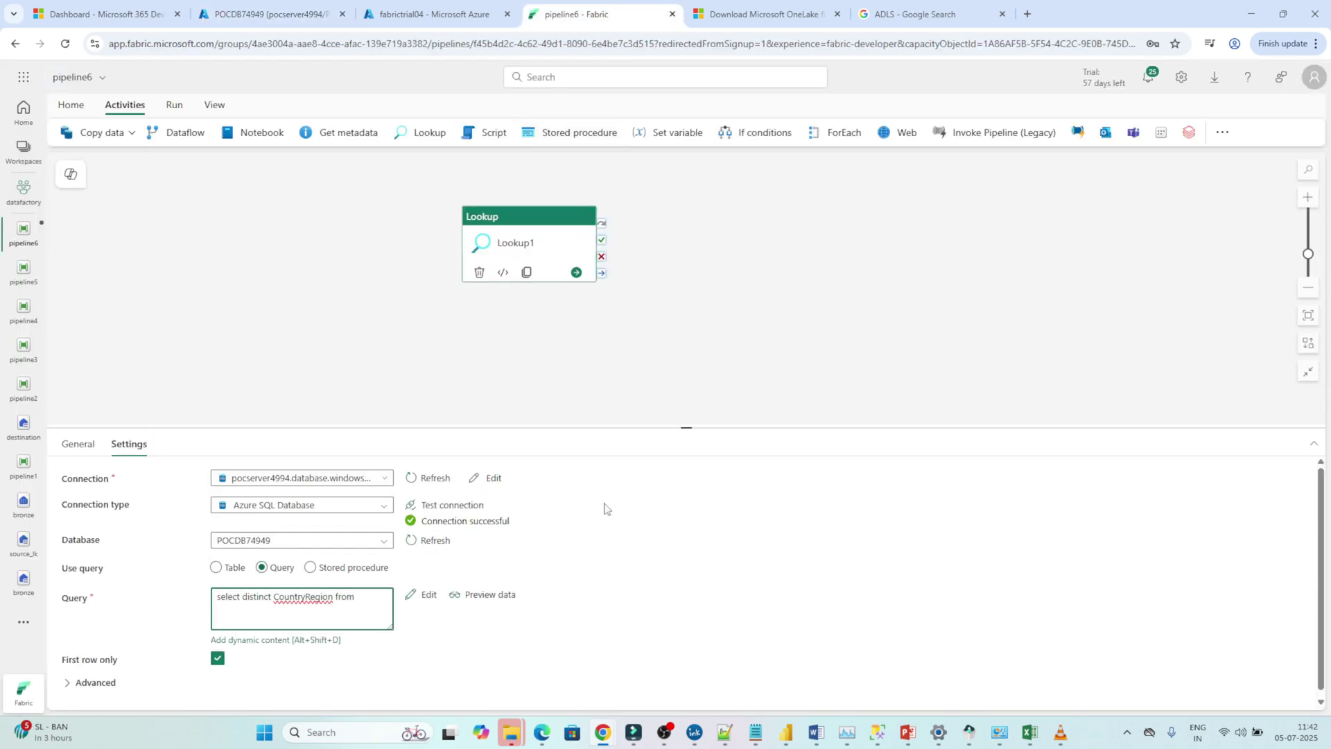
pyautogui.hotkey('ctrl', 'v')
pyautogui.write('.Addr')
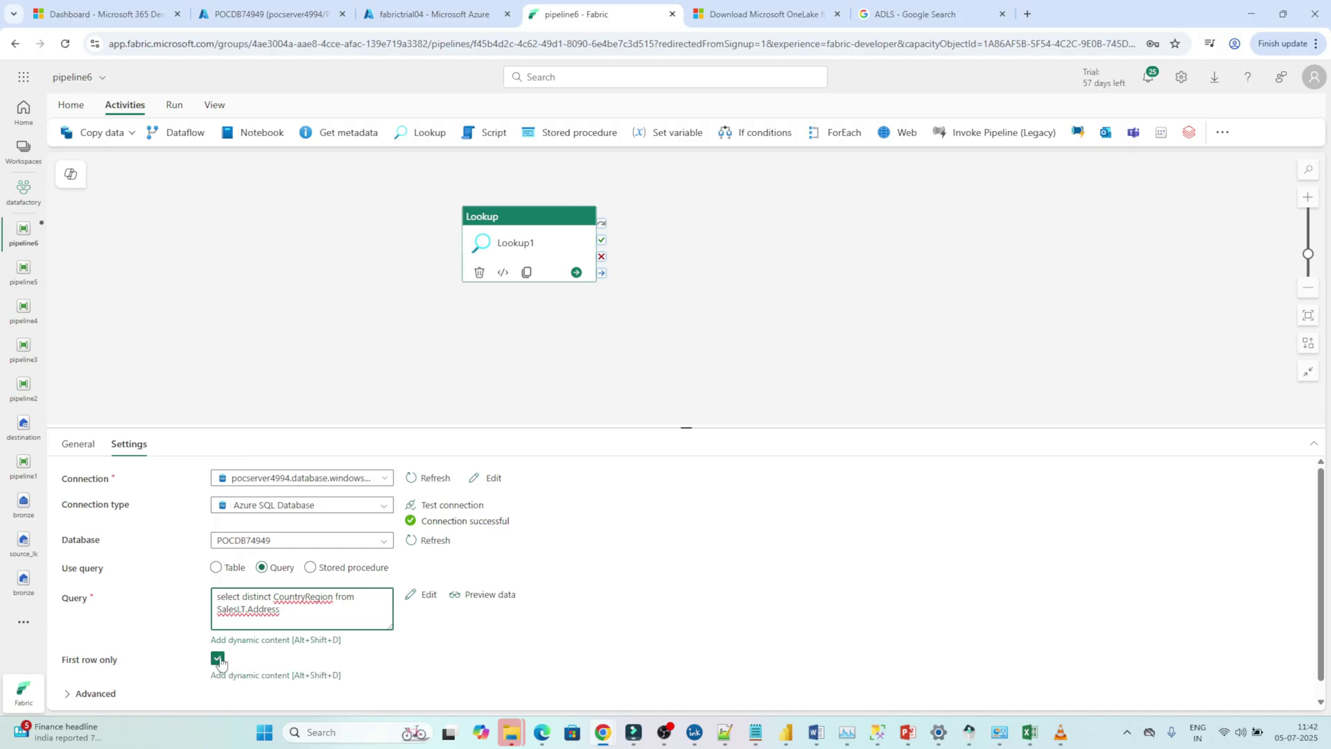
# Step: Save and run pipeline6, and open the output of the Lookup1 activity run
pyautogui.click(69, 109)
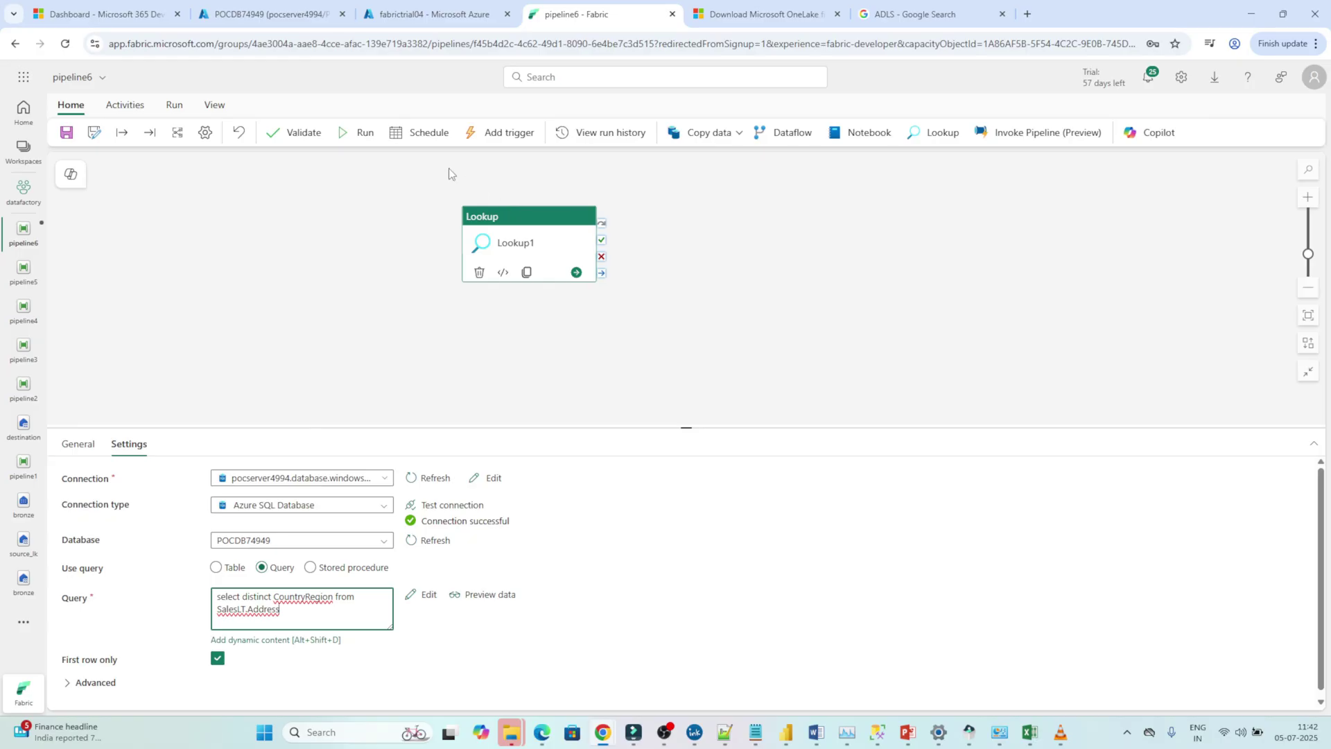
pyautogui.click(356, 138)
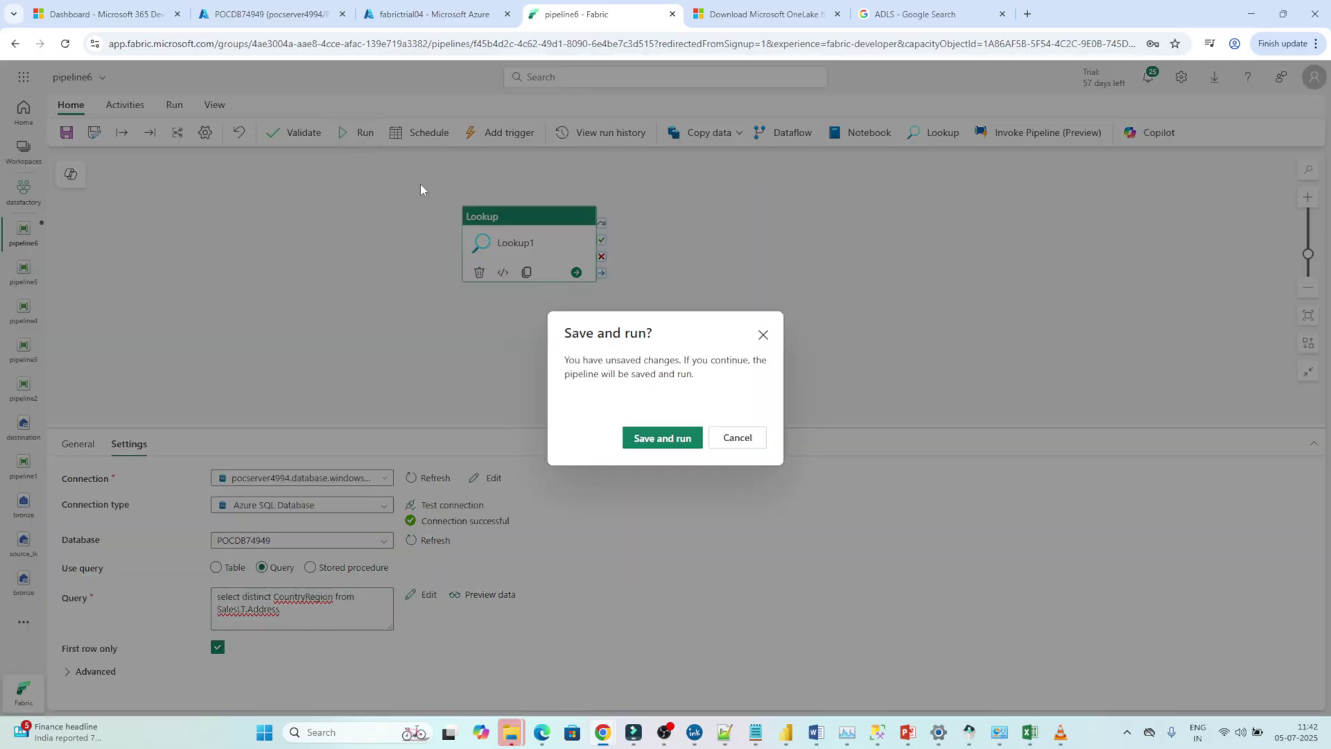
pyautogui.click(651, 440)
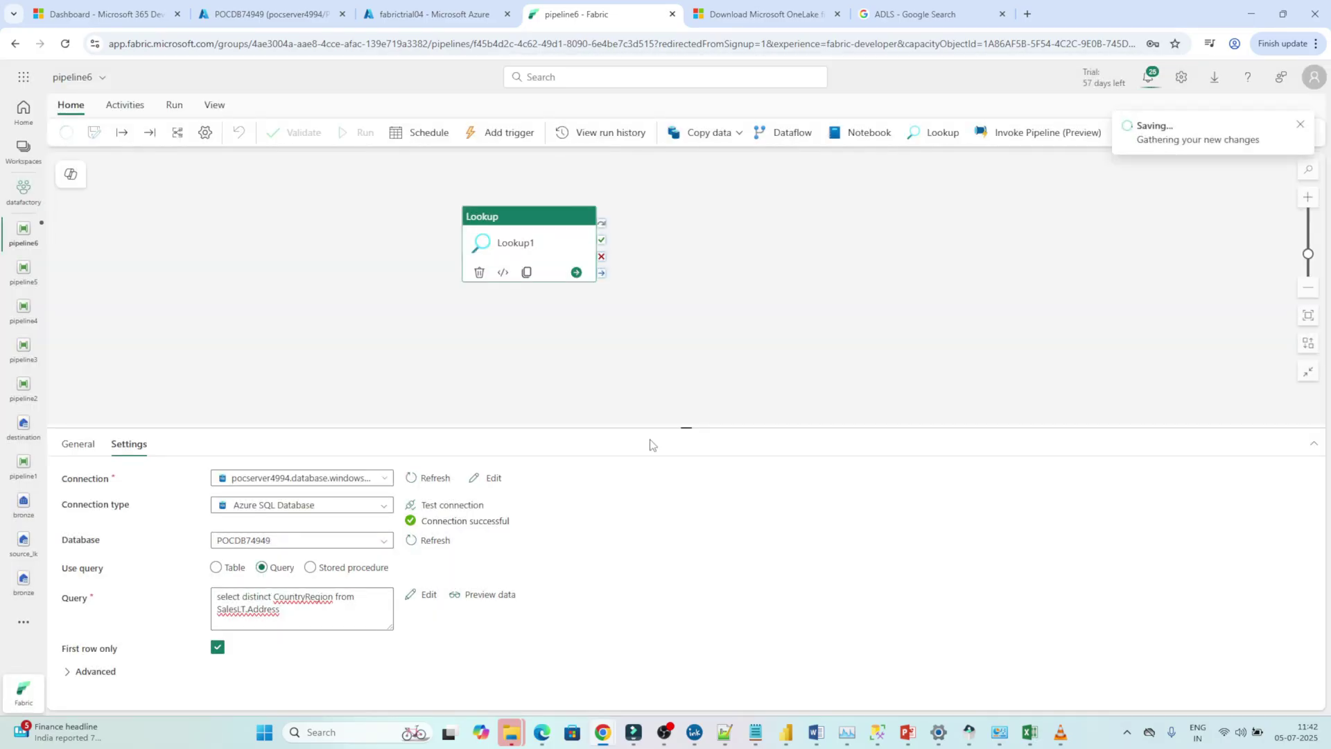
pyautogui.click(289, 14)
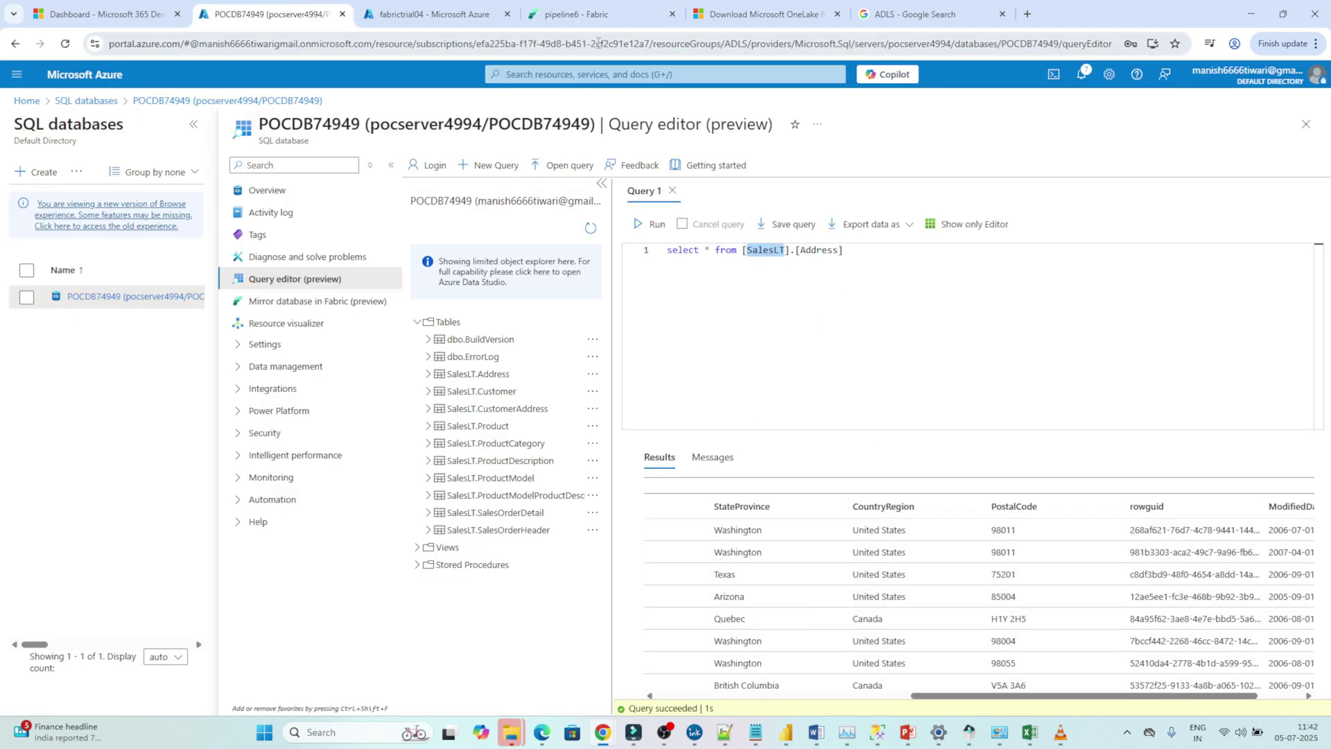
pyautogui.click(578, 11)
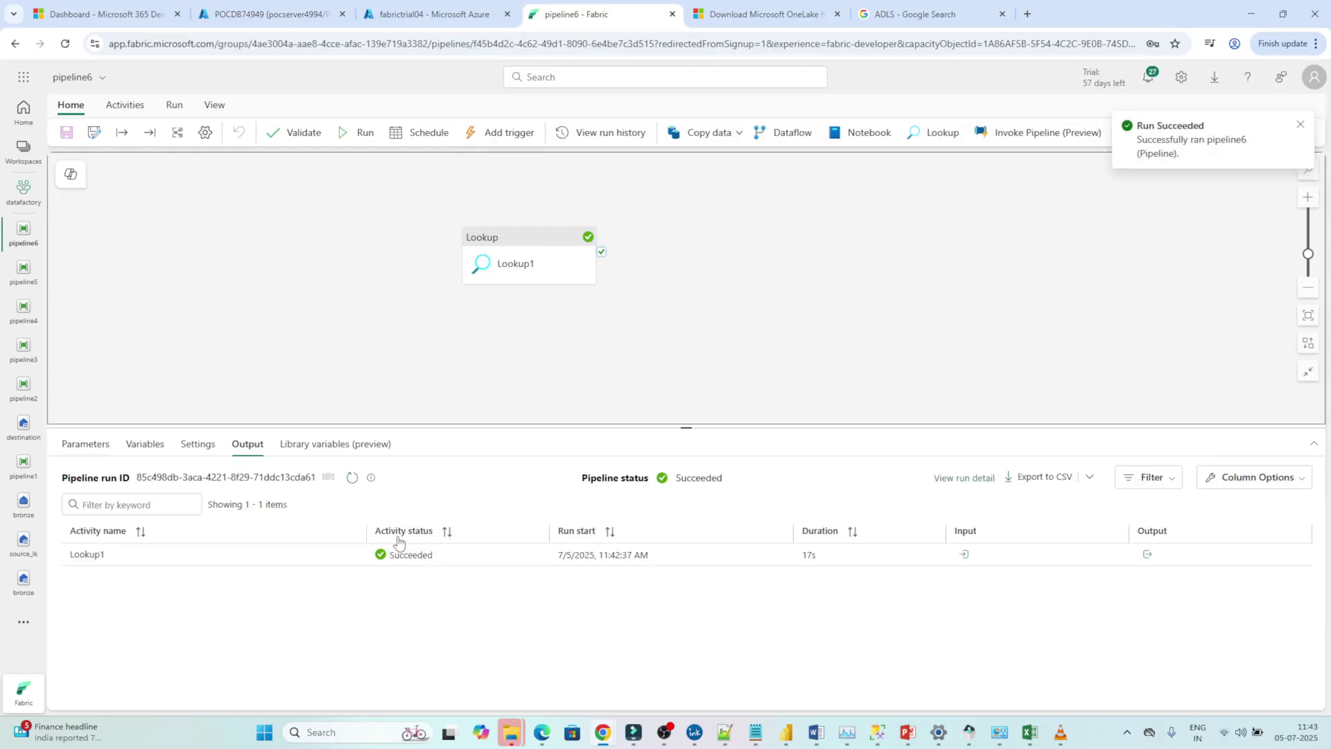
pyautogui.click(1145, 556)
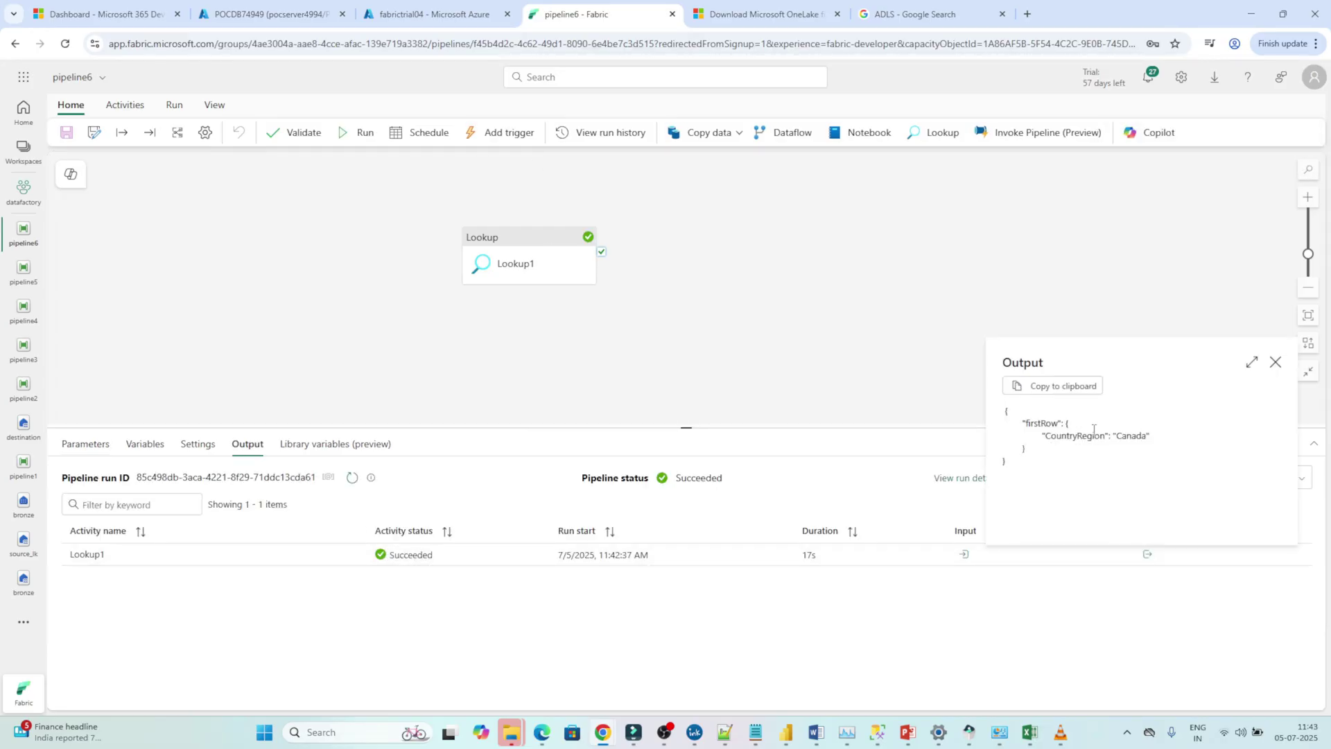
pyautogui.doubleClick(1127, 436)
# Step: Turn off First row only for the Lookup1 activity, and save and run the pipeline again
pyautogui.click(509, 236)
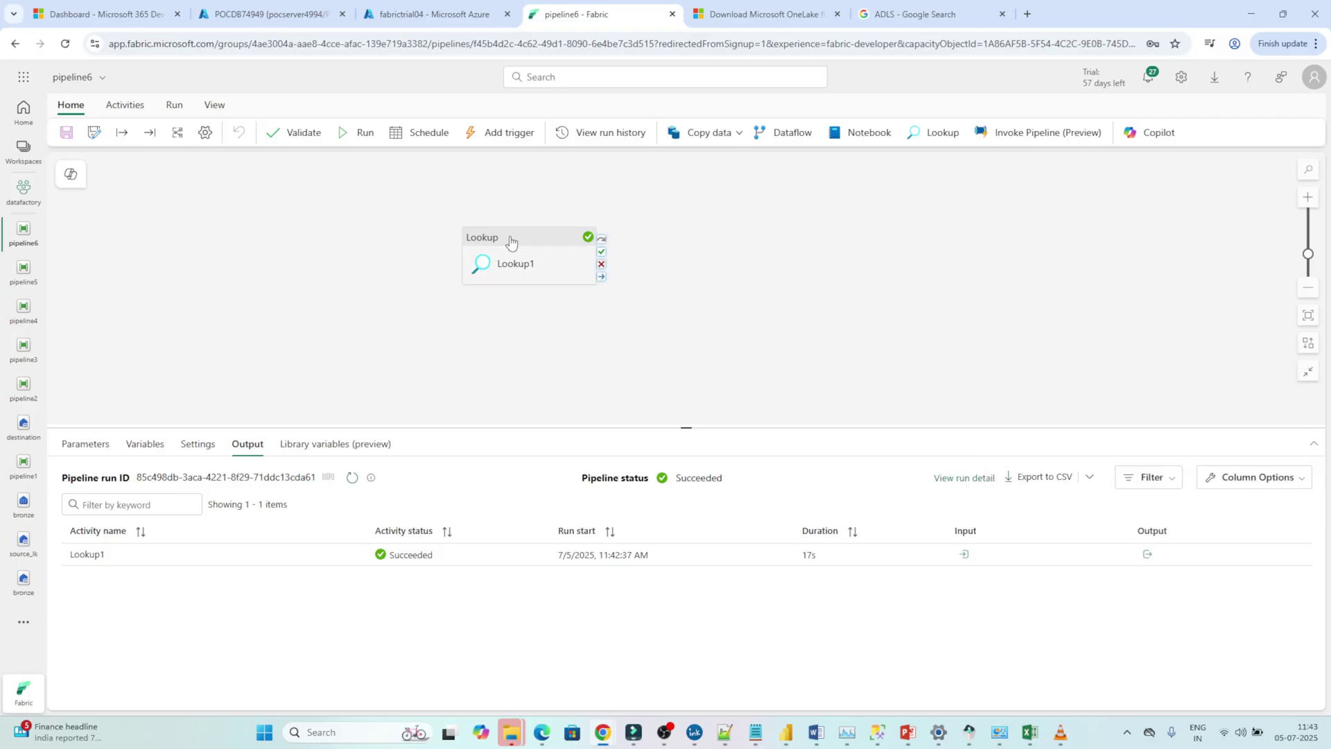
pyautogui.click(510, 236)
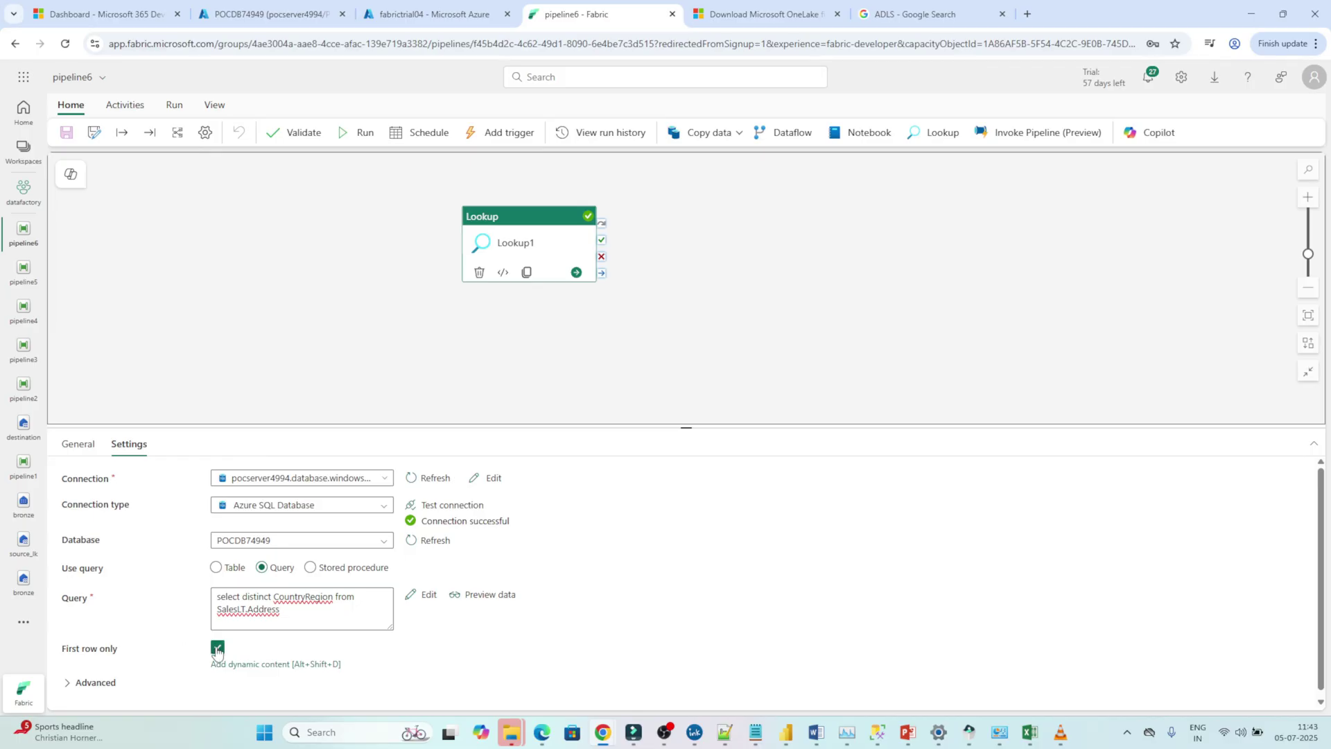
pyautogui.click(218, 647)
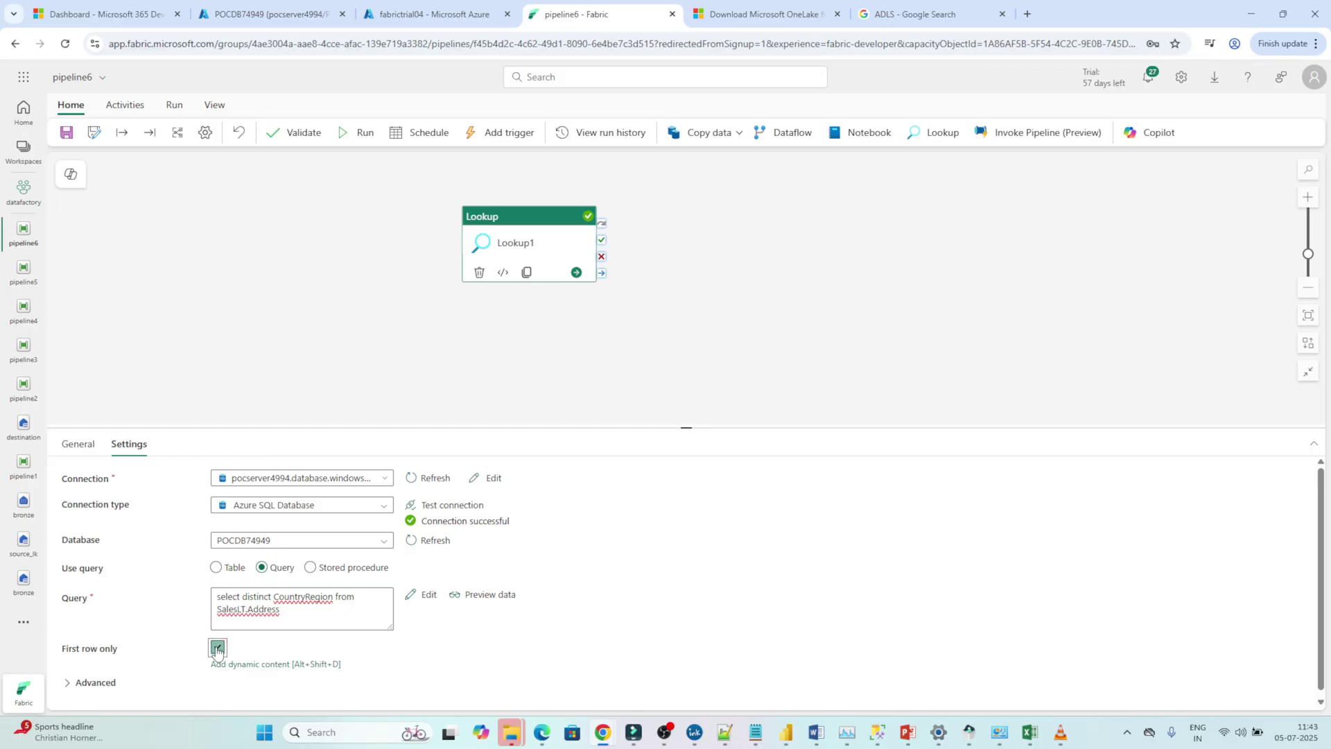
pyautogui.click(359, 133)
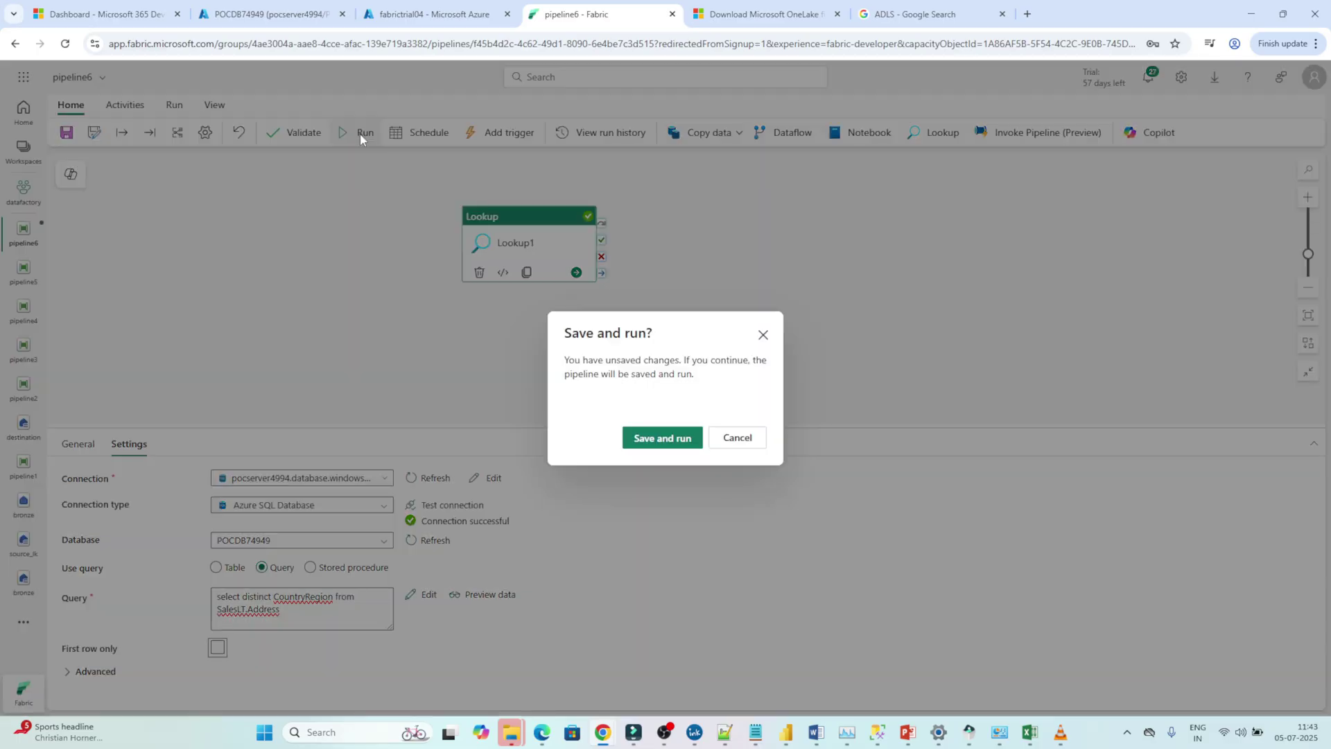
pyautogui.click(637, 440)
pyautogui.click(342, 4)
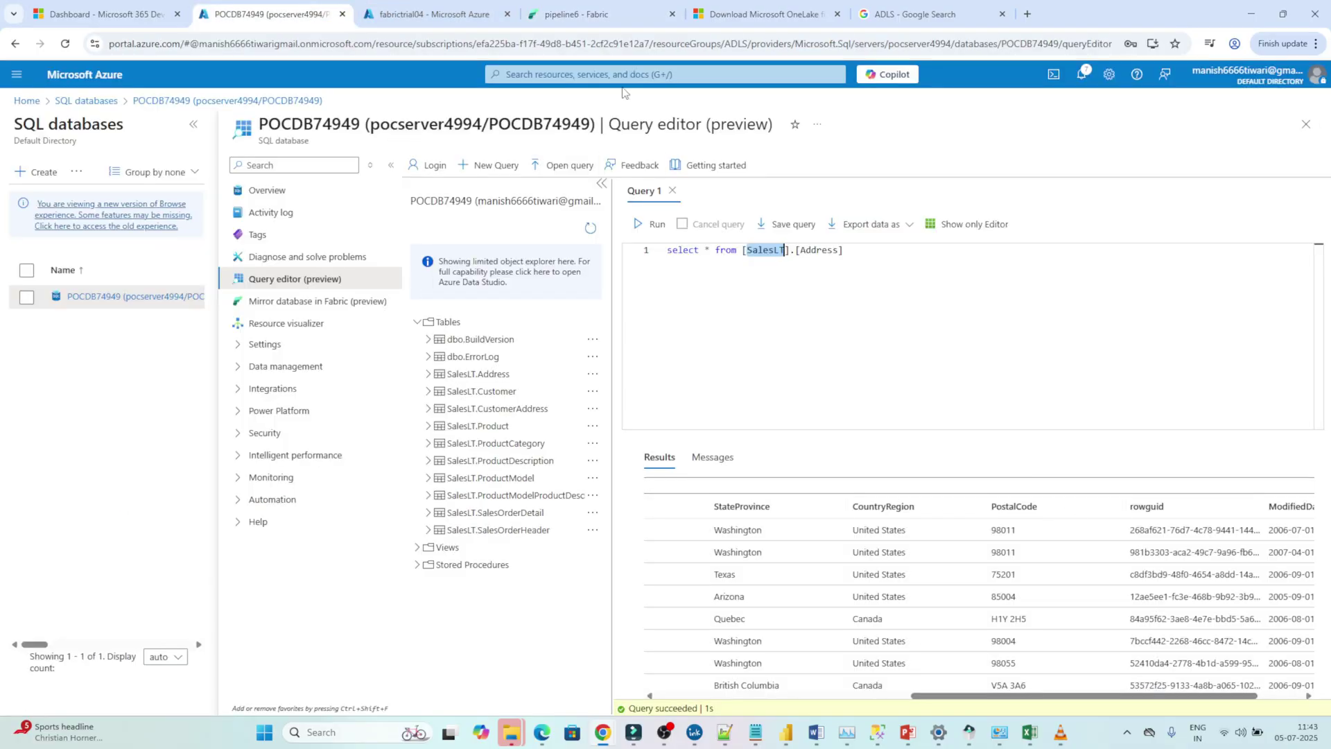
pyautogui.click(596, 14)
# Step: Examine the CountryRegion values in the new Lookup1 run's output and close it
pyautogui.click(1147, 550)
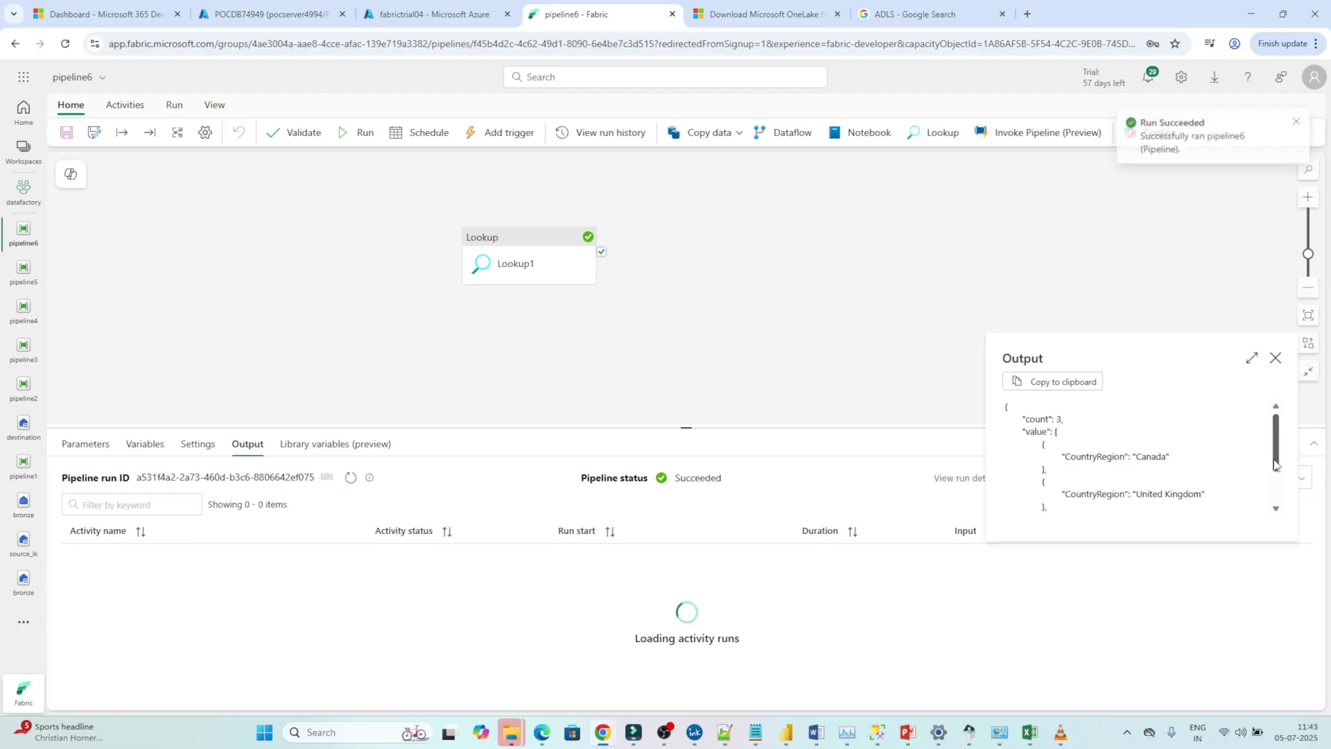
pyautogui.moveTo(1276, 457); pyautogui.dragTo(1279, 493)
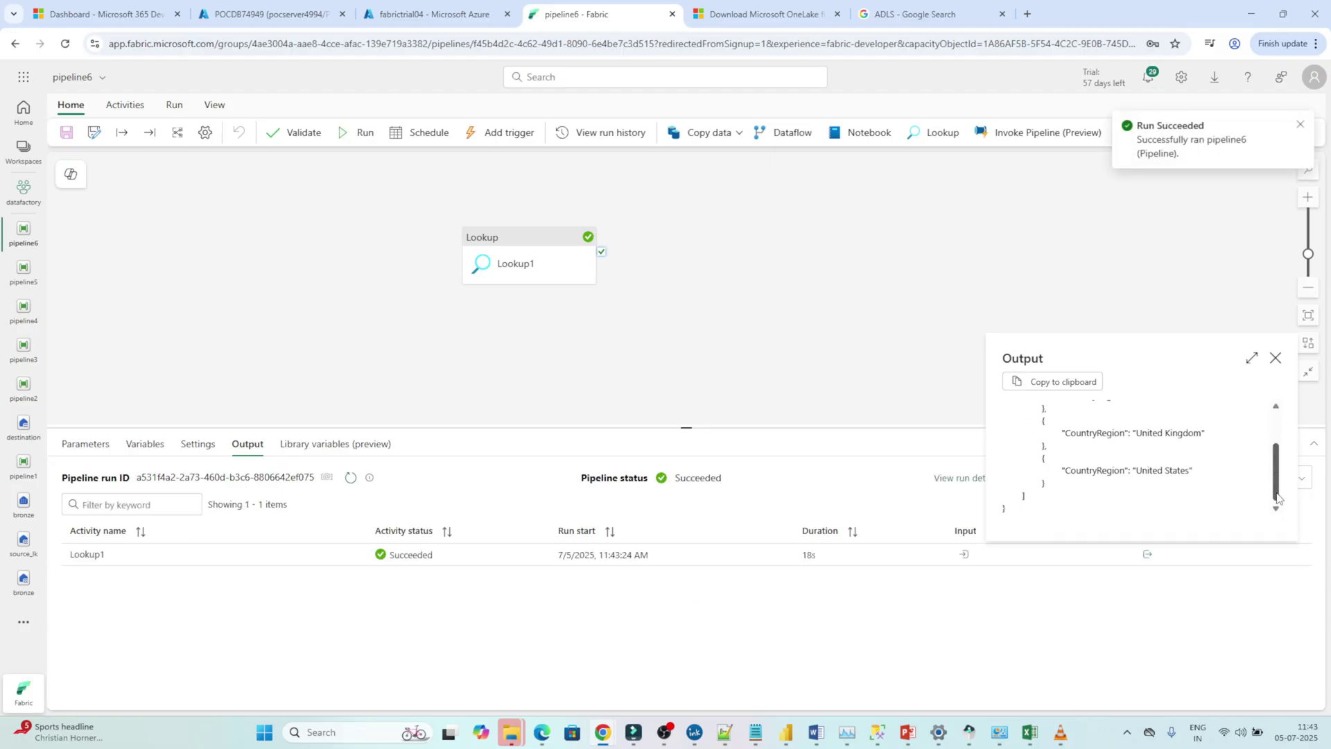
pyautogui.scroll(2, 1266, 450)
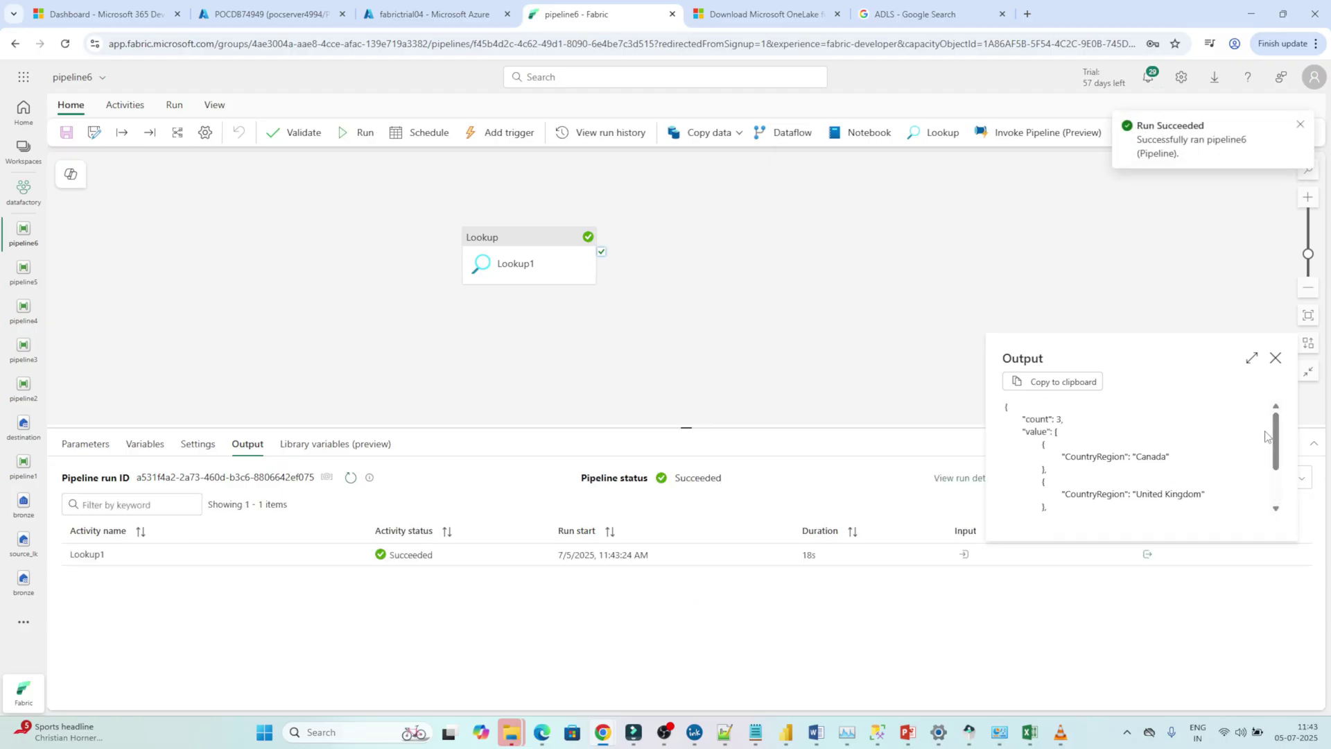
pyautogui.click(883, 374)
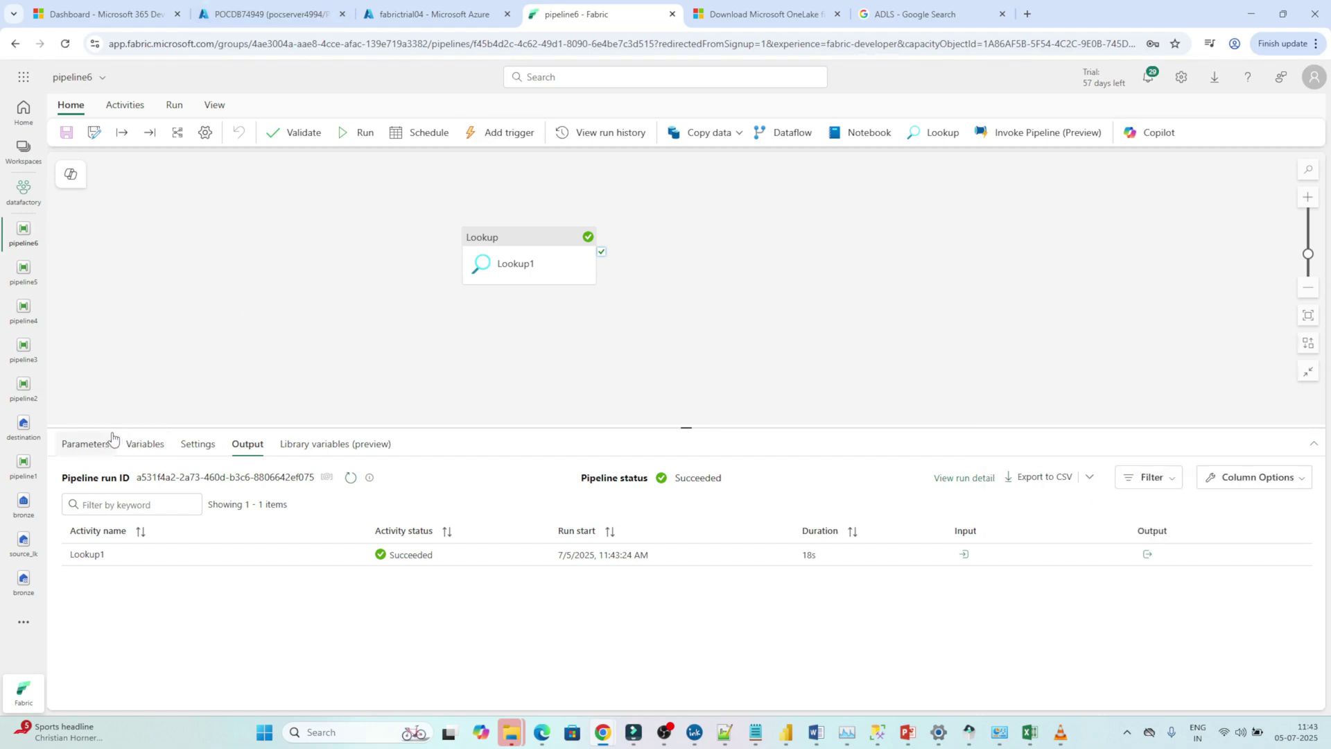
# Step: Try the Stored procedure option for the Lookup1 activity and return it to Query
pyautogui.click(492, 244)
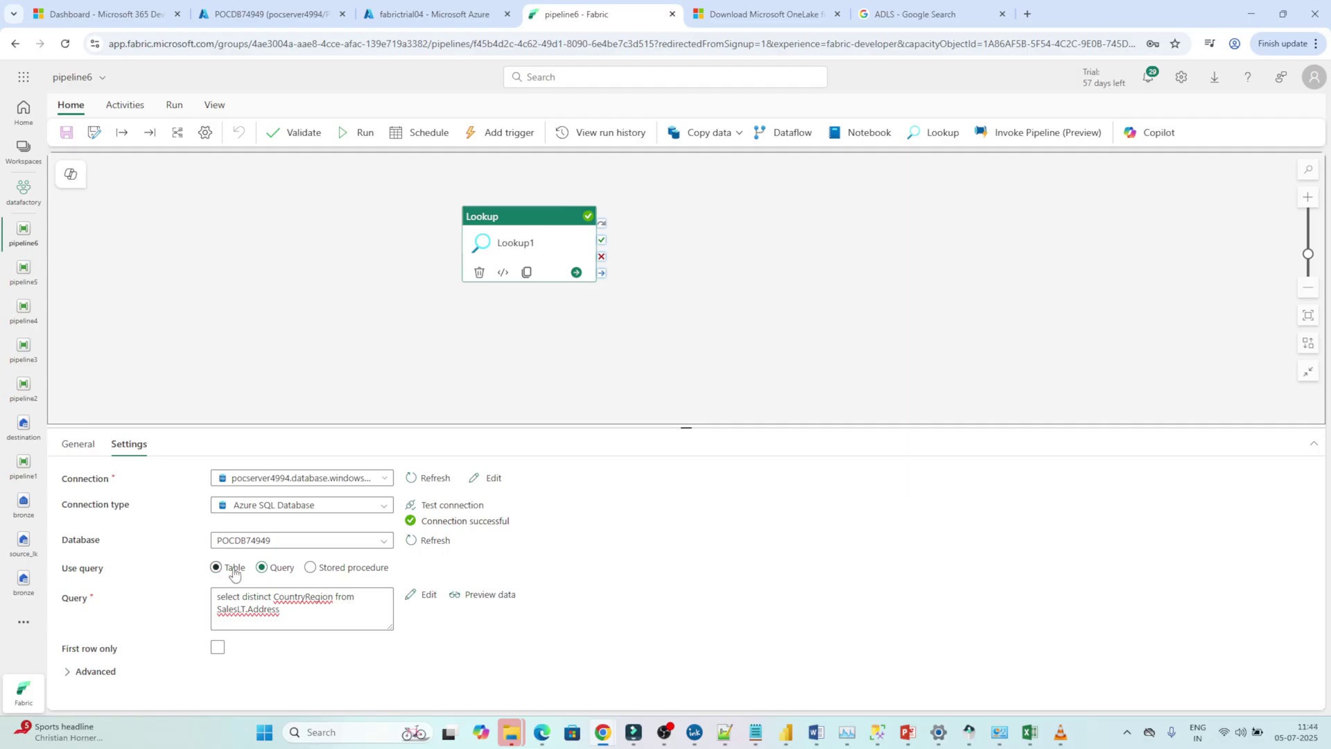
pyautogui.click(312, 571)
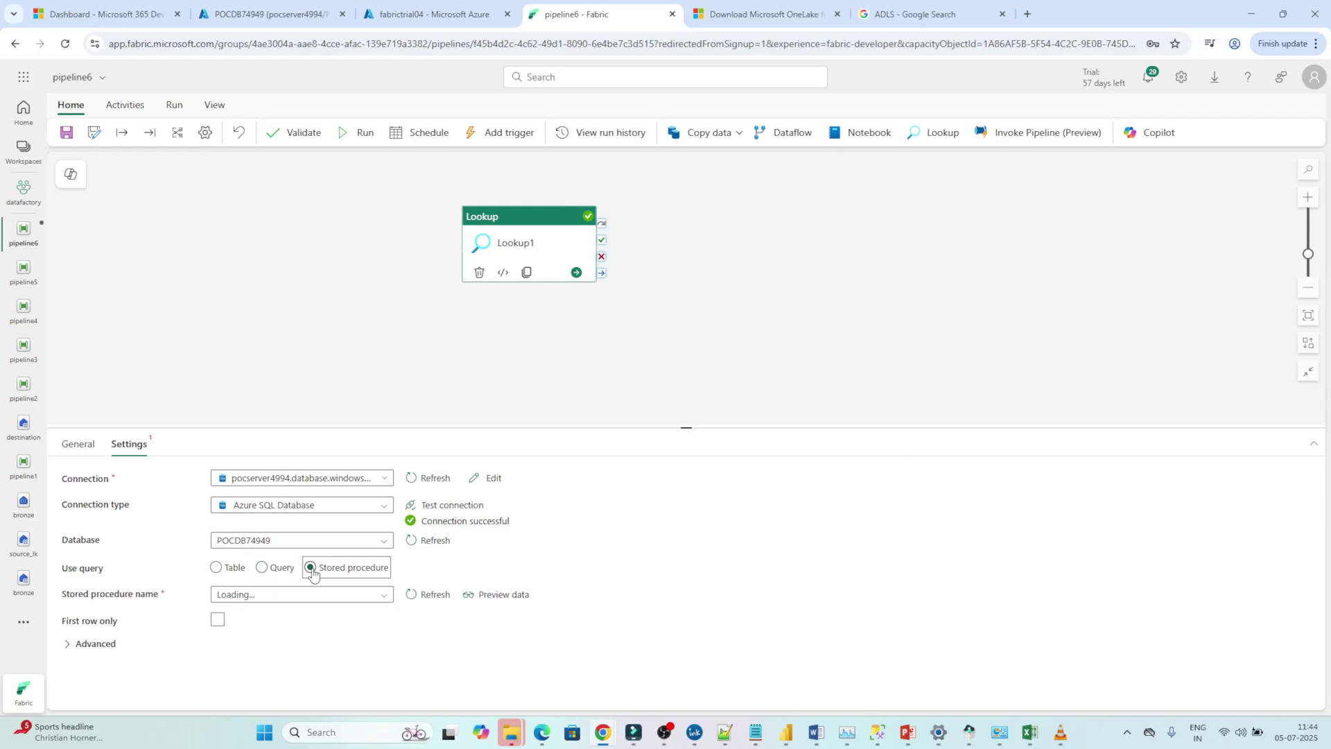
pyautogui.click(262, 576)
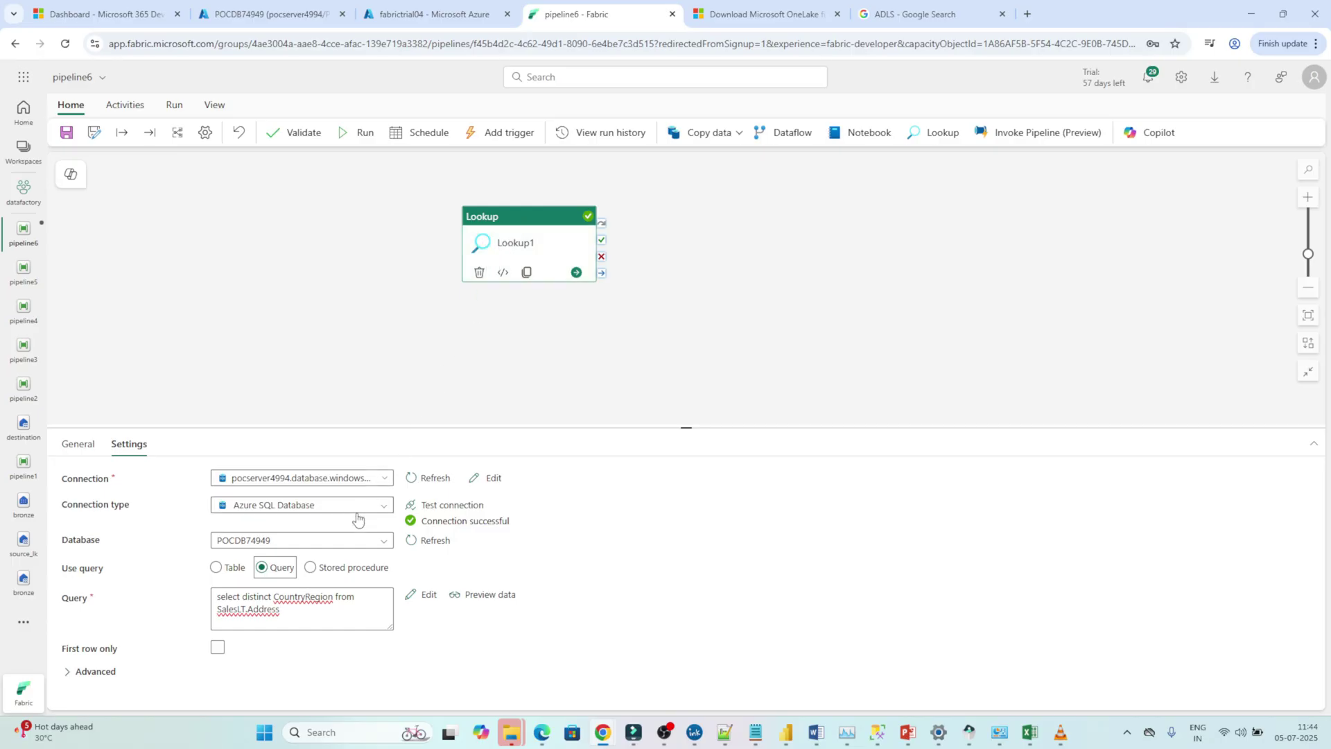
pyautogui.click(277, 14)
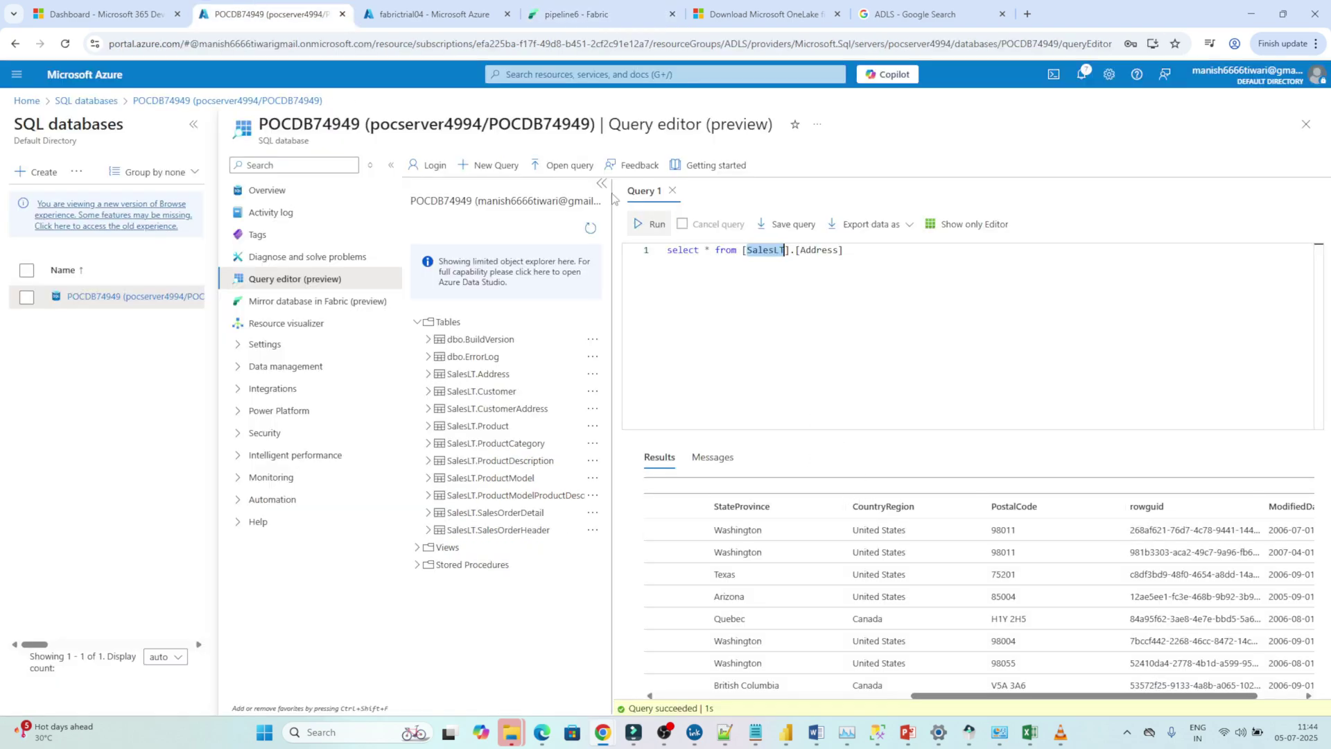
pyautogui.click(586, 9)
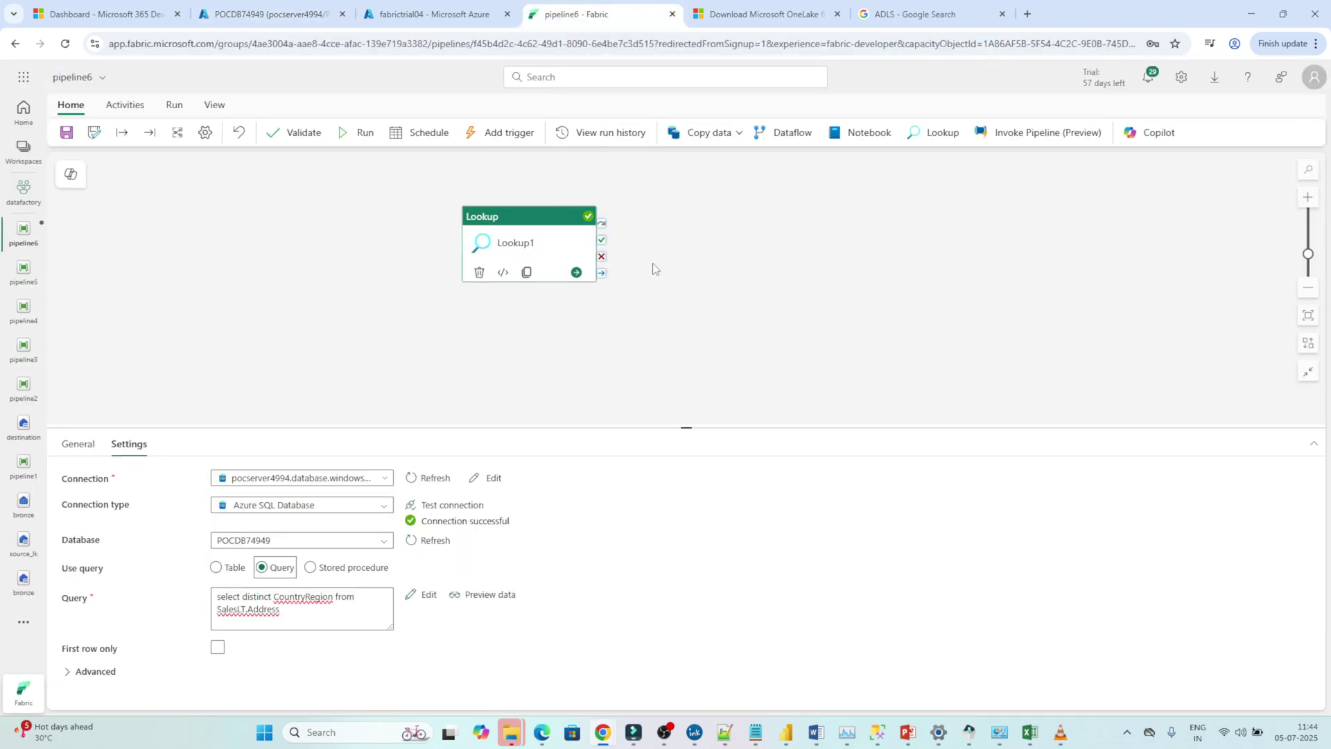